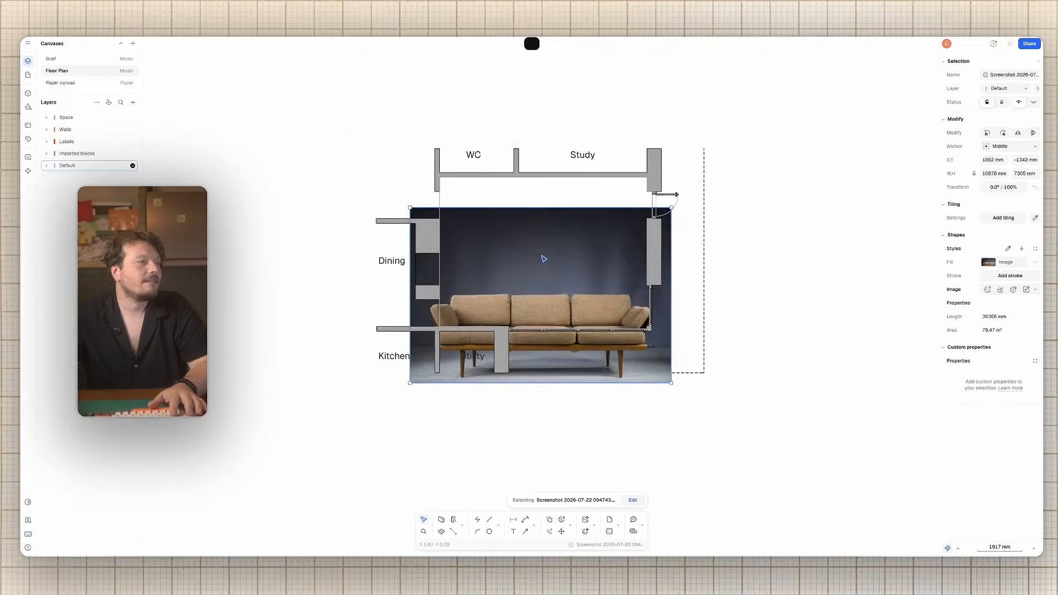
# Move the front-view sofa photo off the floor plan into the empty area on its right and scale it down.
pyautogui.moveTo(587, 278); pyautogui.dragTo(950, 182)
pyautogui.moveTo(913, 181); pyautogui.dragTo(567, 179, button='middle')
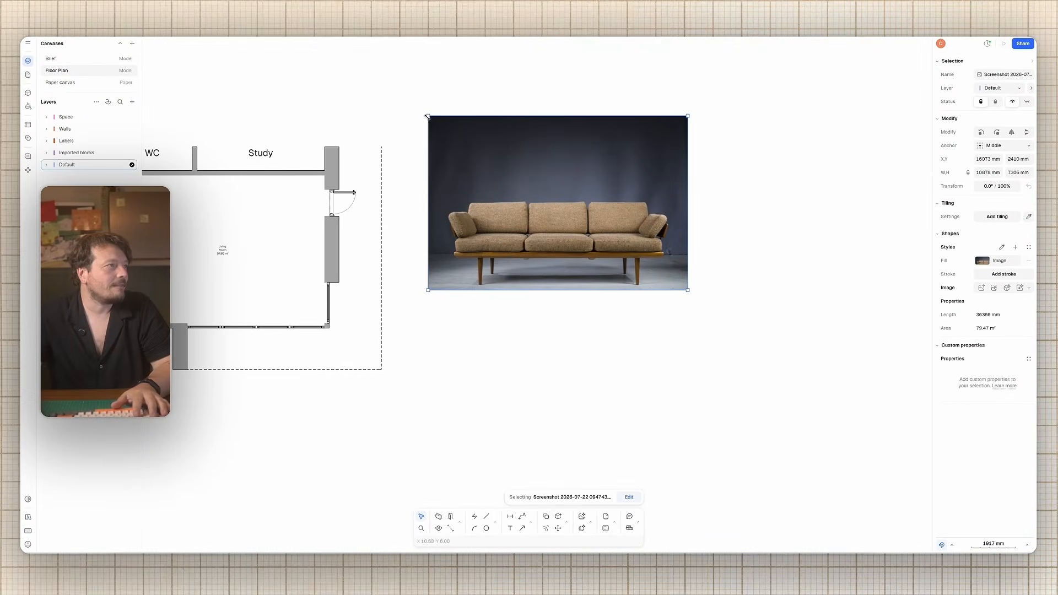
pyautogui.moveTo(428, 117); pyautogui.dragTo(512, 172)
pyautogui.moveTo(688, 243); pyautogui.dragTo(618, 195)
pyautogui.click(42, 71)
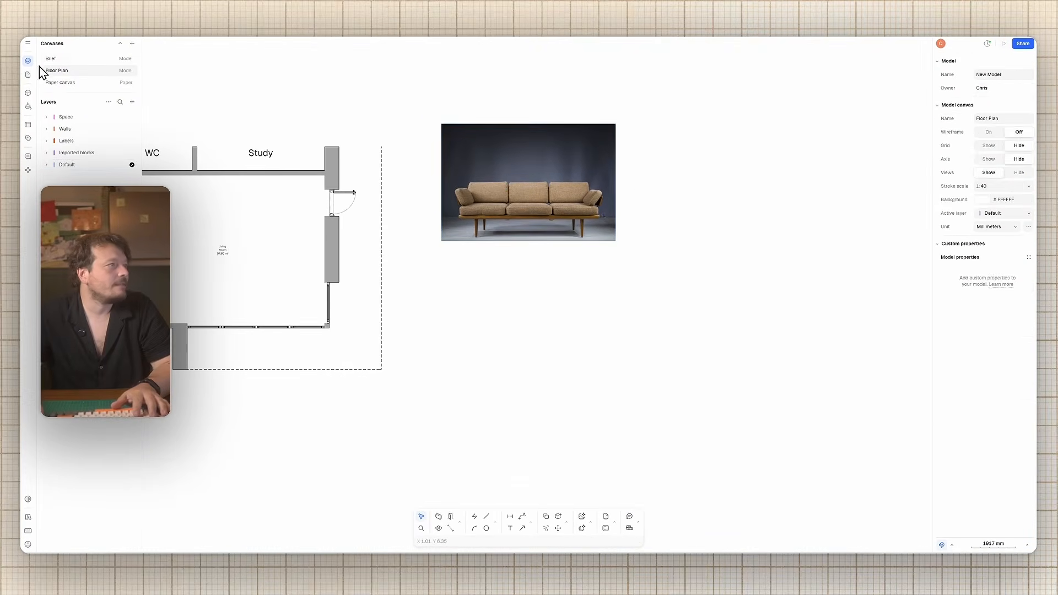
pyautogui.click(26, 46)
pyautogui.moveTo(42, 105)
pyautogui.click(136, 118)
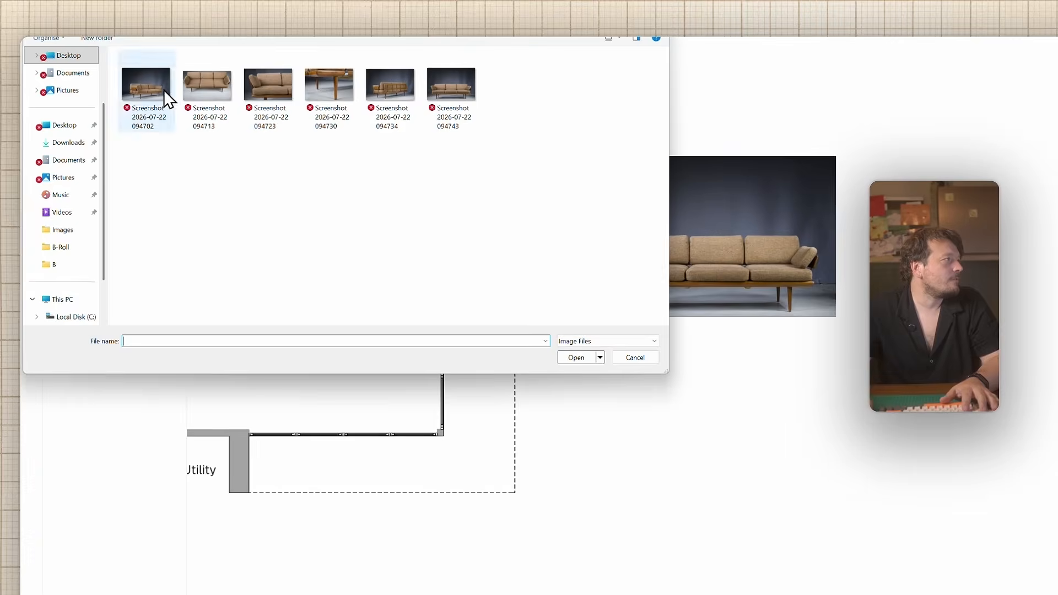
pyautogui.click(166, 94)
pyautogui.click(576, 357)
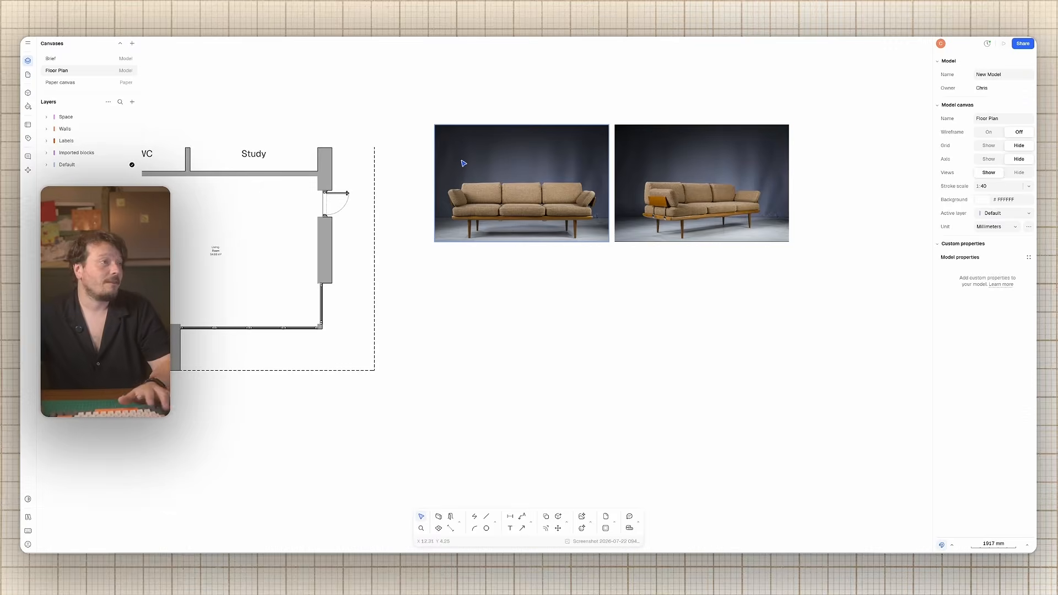
# Generate an AI block from the front-view sofa photo with the description "a 3 seater sofa".
pyautogui.scroll(3, 481, 188)
pyautogui.hscroll(2, 488, 192)
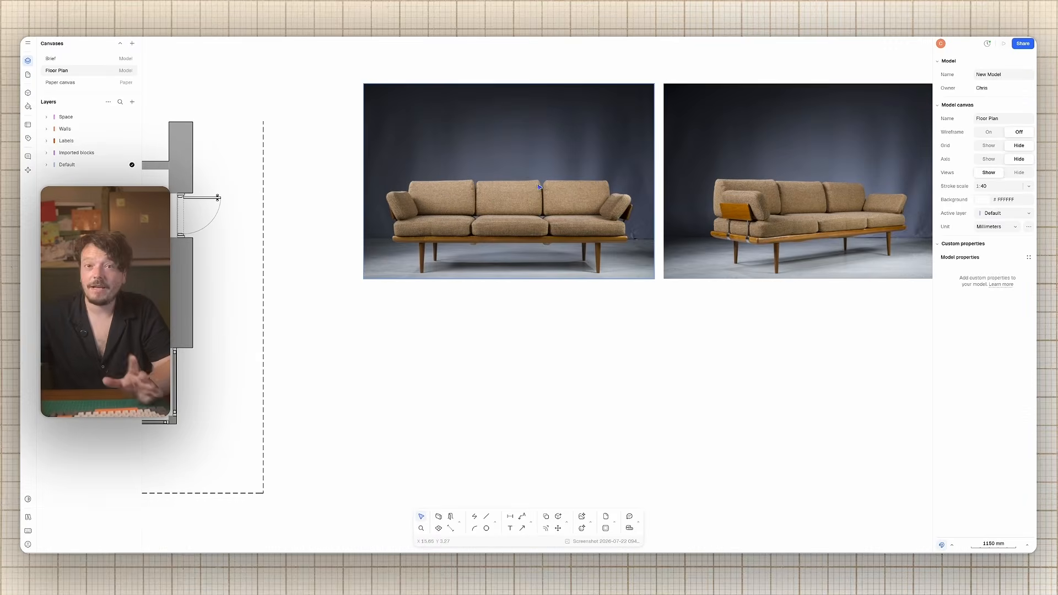
pyautogui.hscroll(2, 518, 193)
pyautogui.scroll(1, 518, 193)
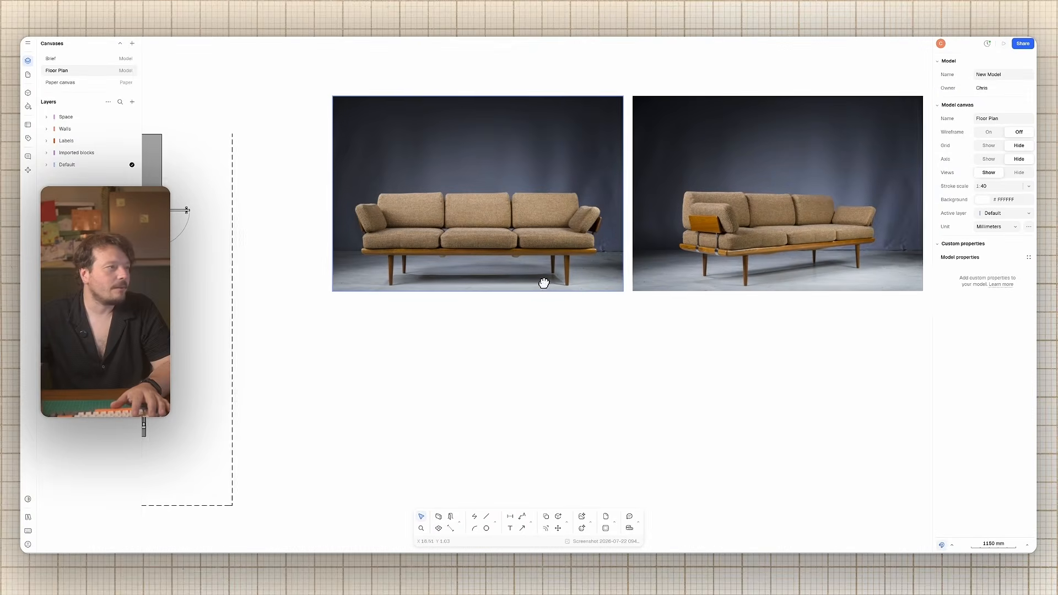
pyautogui.hscroll(3, 491, 290)
pyautogui.scroll(1, 491, 289)
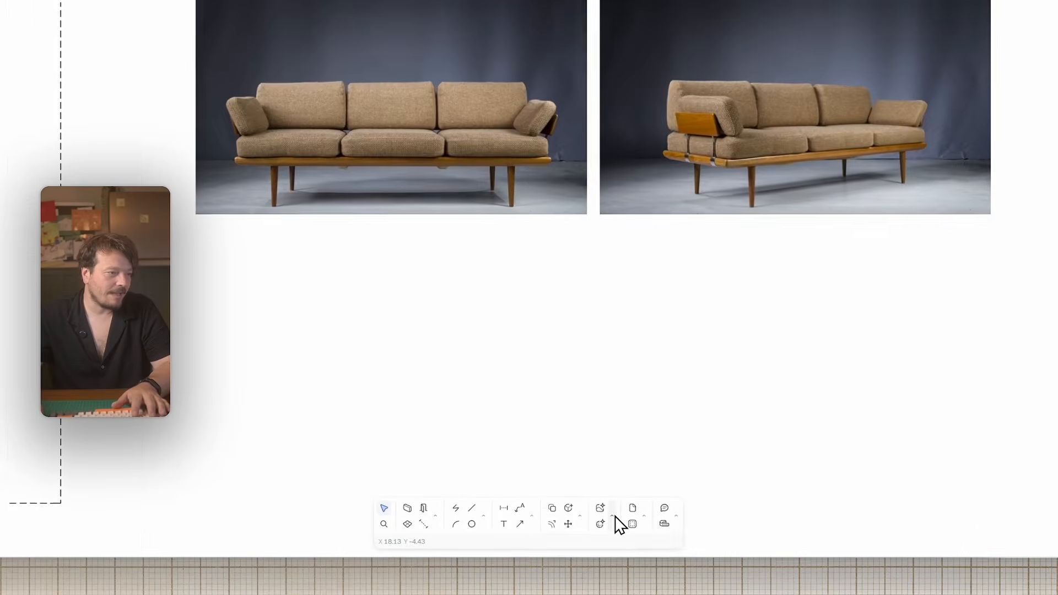
pyautogui.click(590, 523)
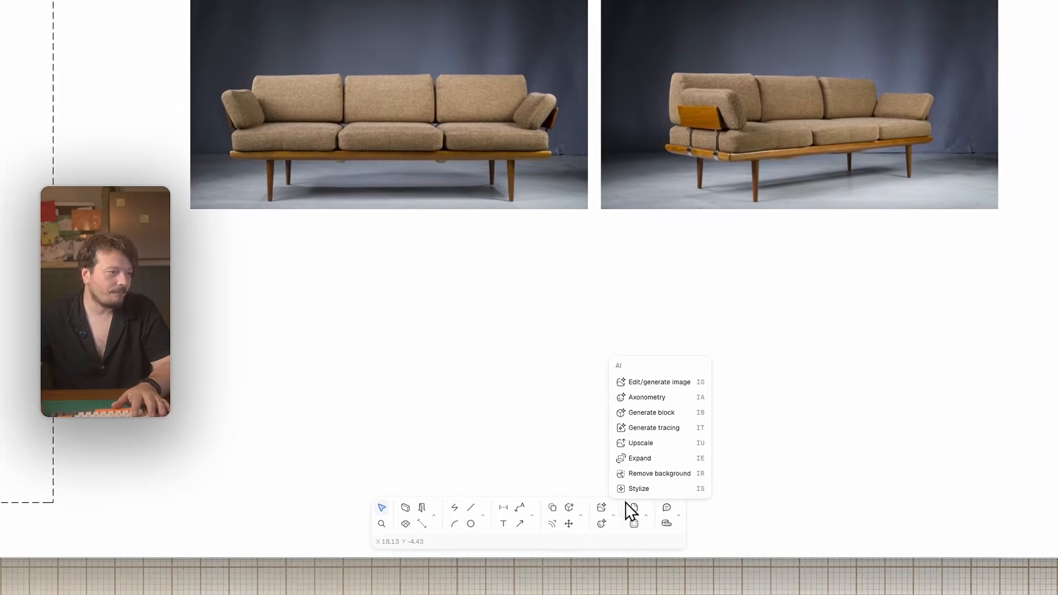
pyautogui.click(654, 414)
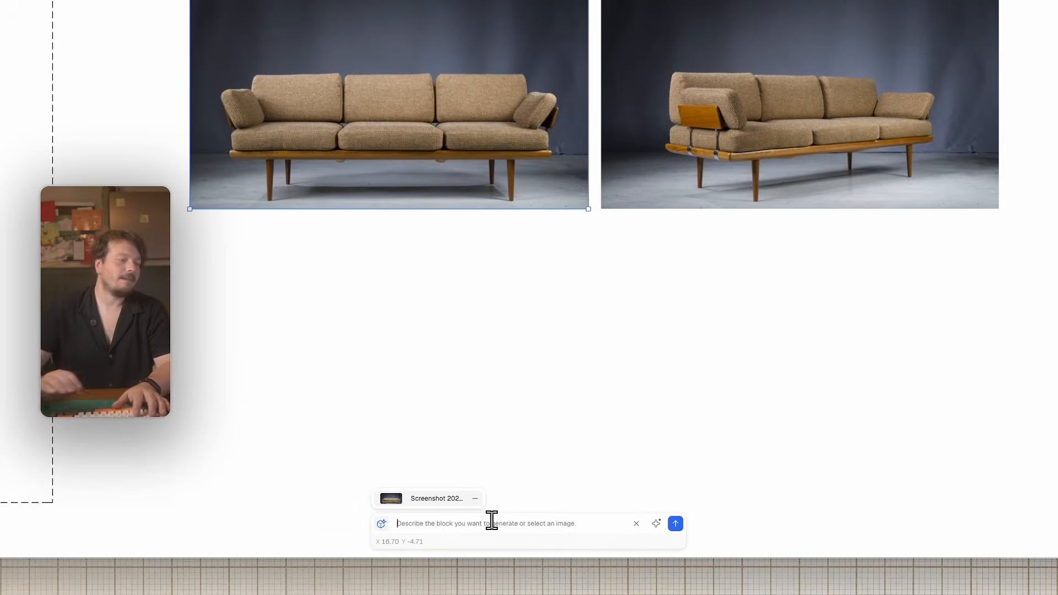
pyautogui.write('a 3 sea')
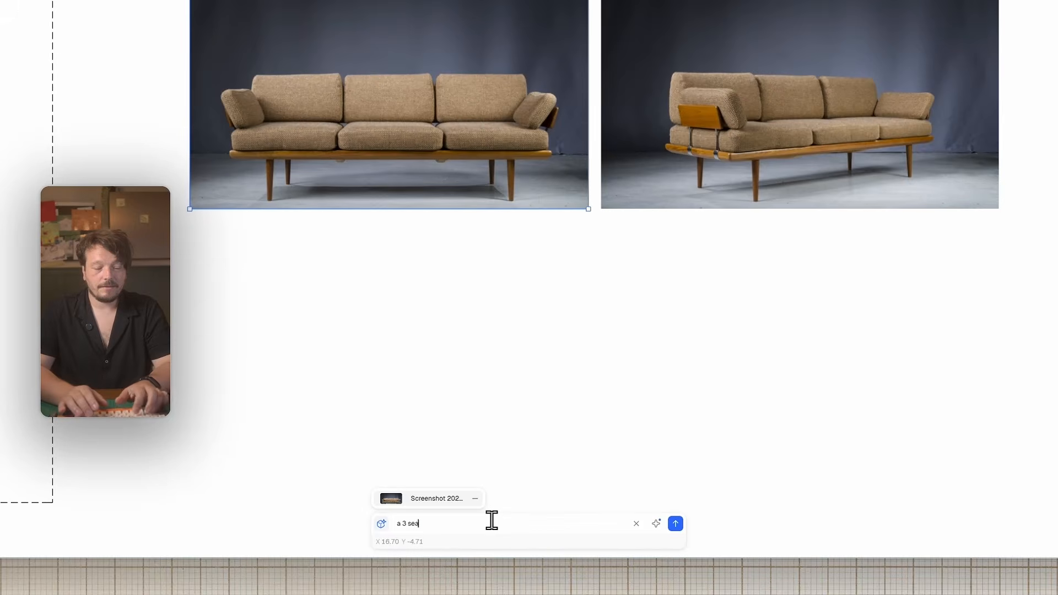
pyautogui.write('ter sofa')
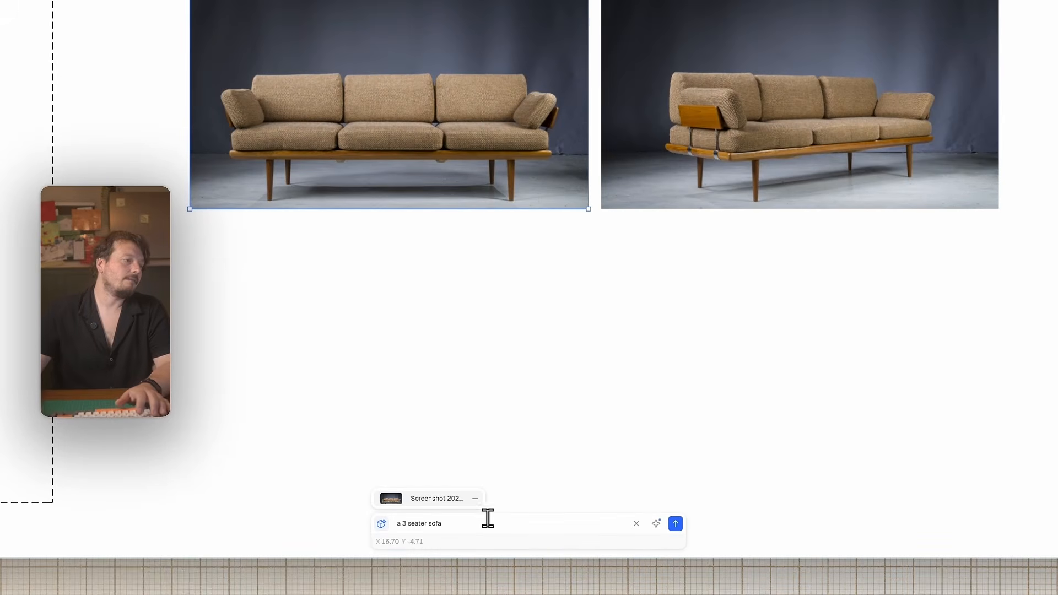
pyautogui.click(675, 523)
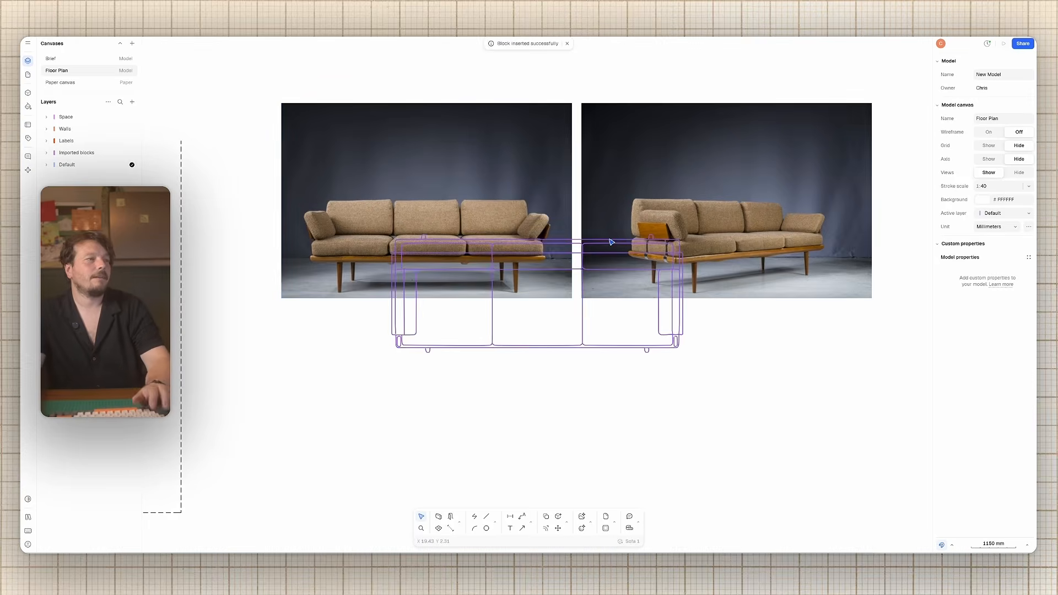
# Move the generated sofa block into the living room and scale it down to fit the room.
pyautogui.moveTo(443, 186); pyautogui.dragTo(509, 194)
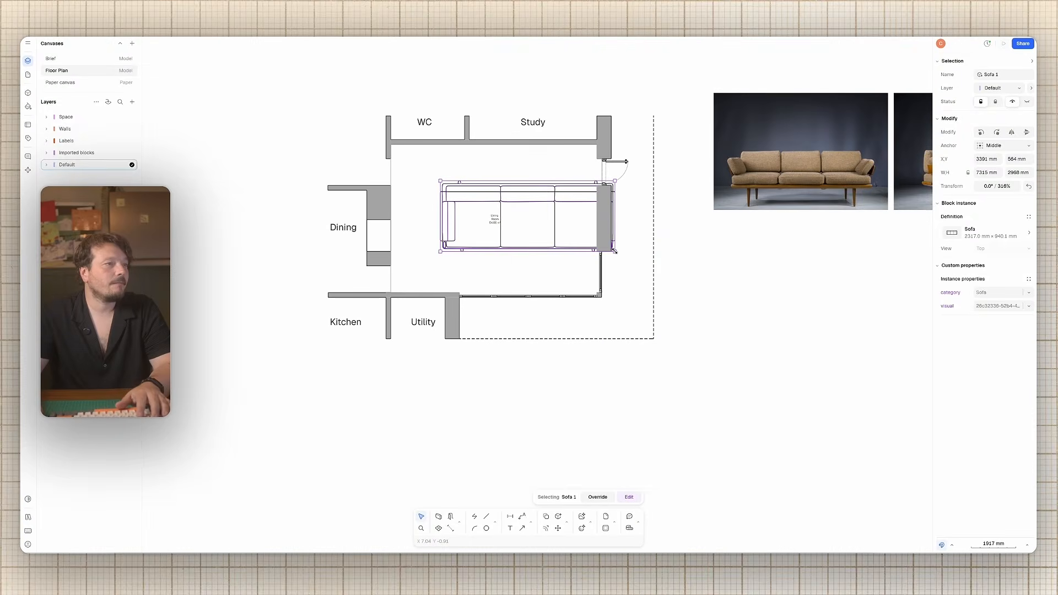
pyautogui.moveTo(615, 251); pyautogui.dragTo(529, 219)
pyautogui.moveTo(524, 211); pyautogui.dragTo(531, 212)
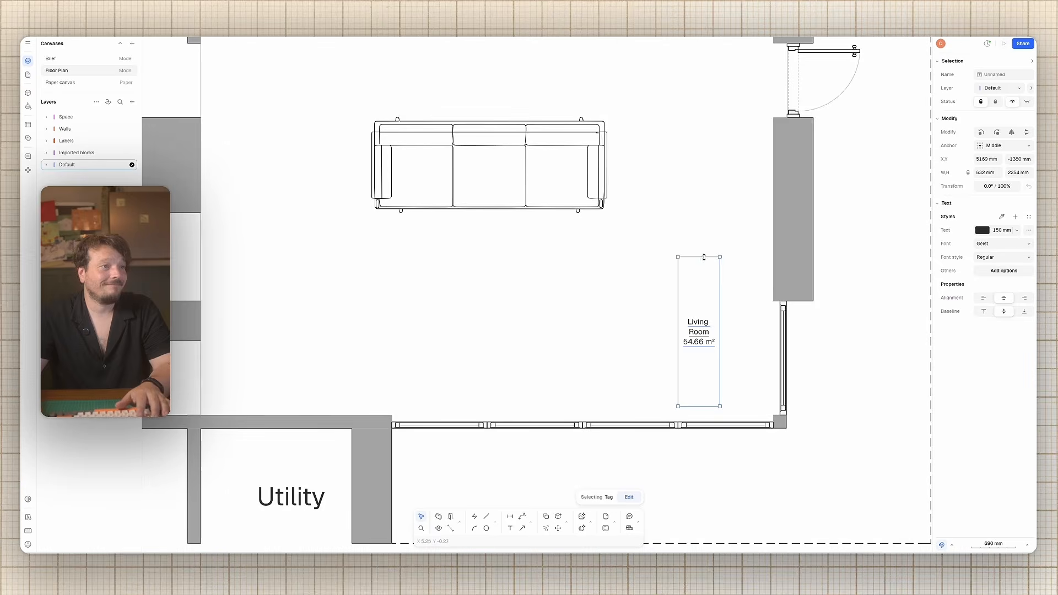
pyautogui.scroll(3, 623, 302)
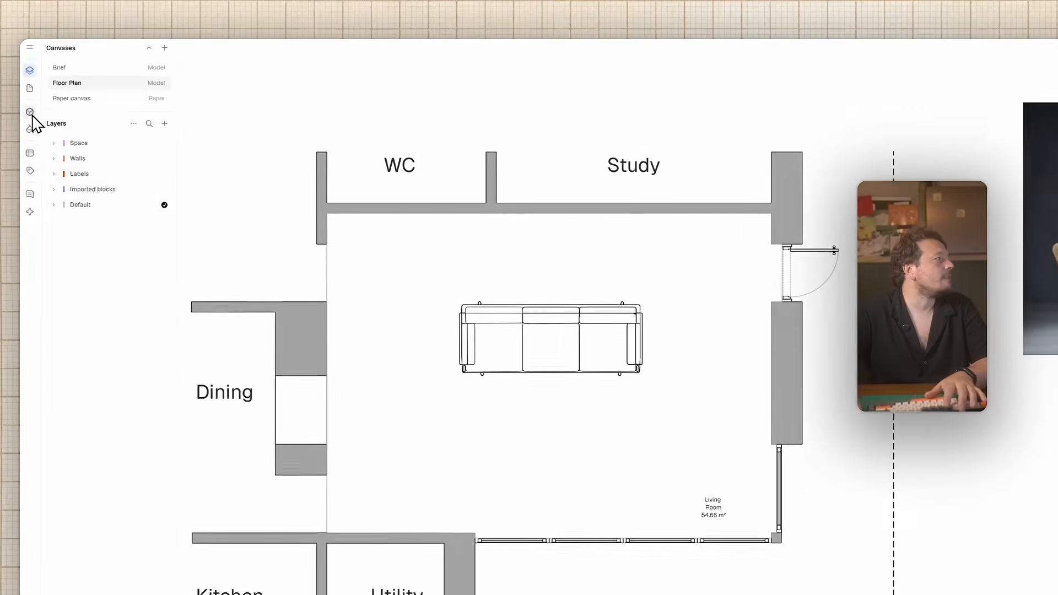
# Search the block library for "bookcase", insert Shelving 3-section S and place it in the living room corner below the WC.
pyautogui.click(28, 92)
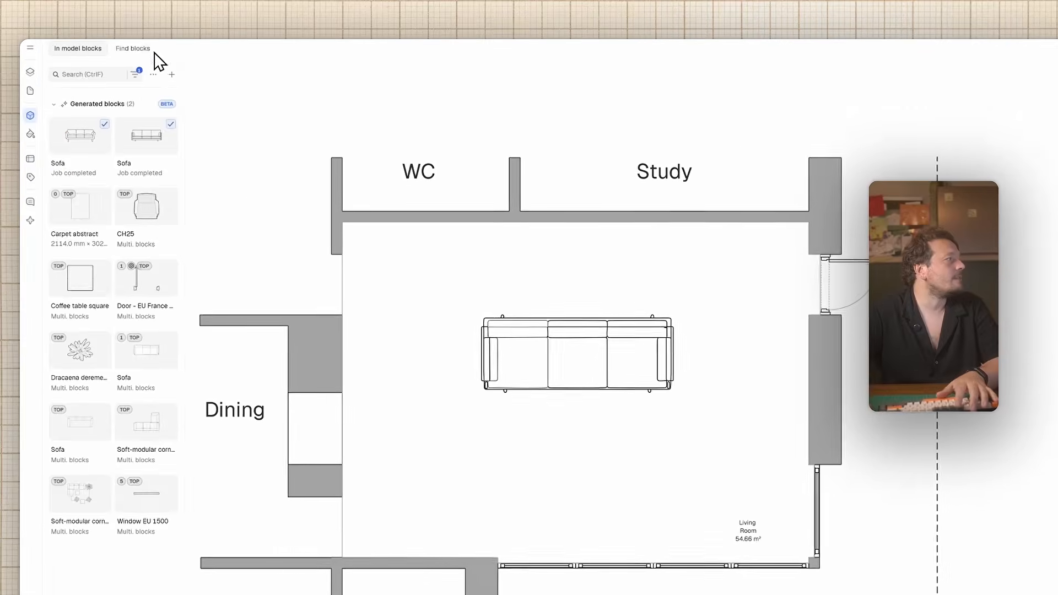
pyautogui.click(170, 47)
pyautogui.write('boo')
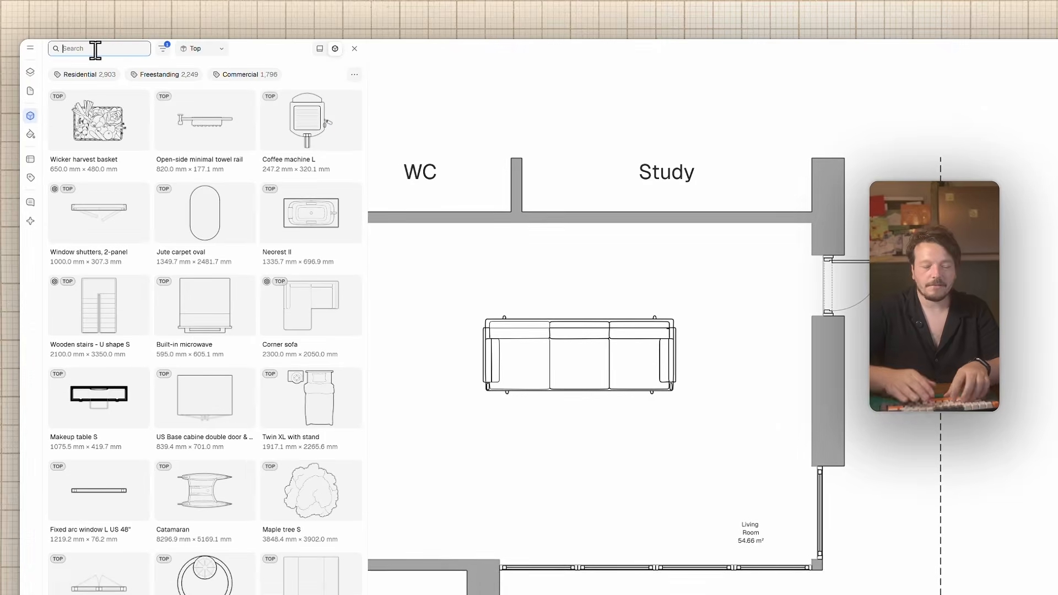
pyautogui.write('kcase')
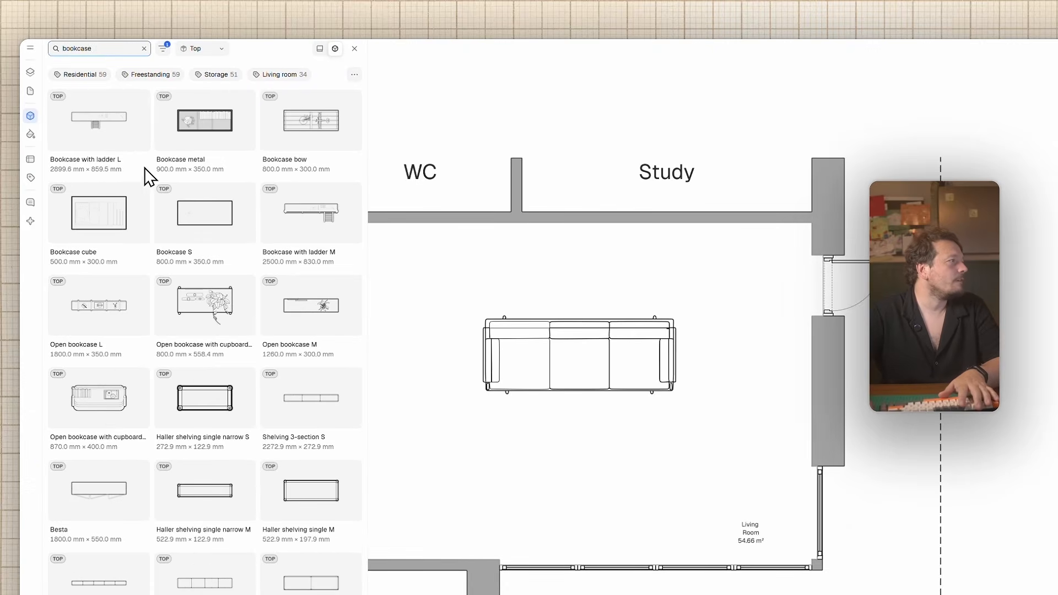
pyautogui.click(310, 397)
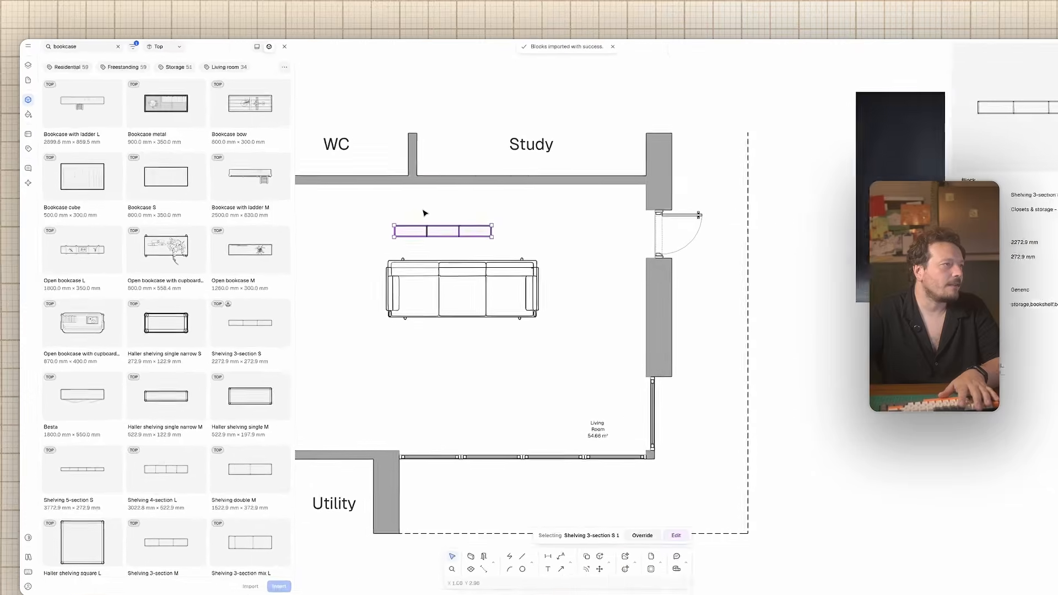
pyautogui.moveTo(422, 213); pyautogui.dragTo(468, 220, button='middle')
pyautogui.moveTo(473, 233); pyautogui.dragTo(373, 201)
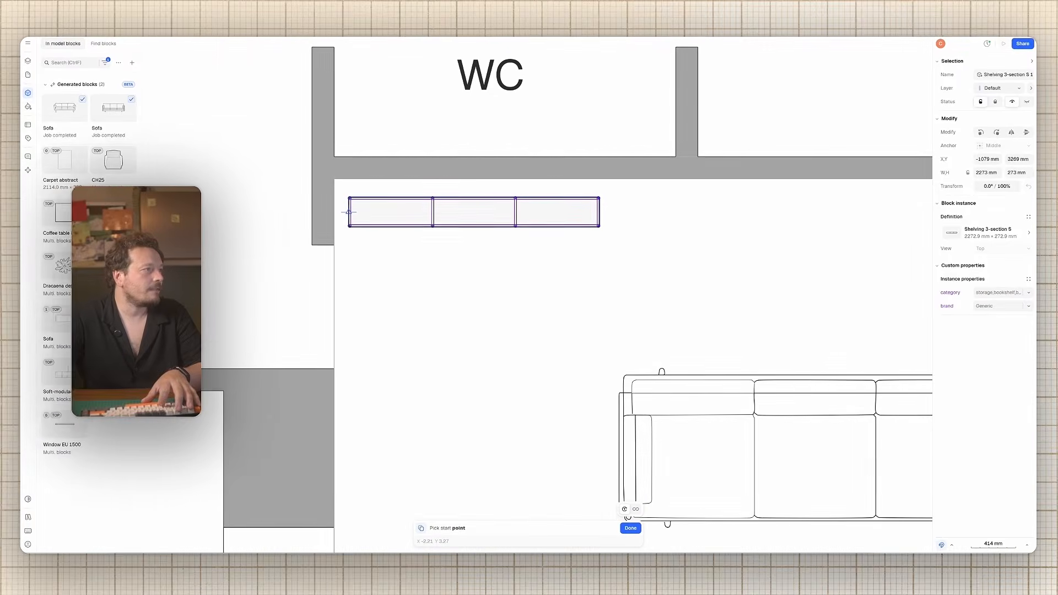
# Copy the shelving block end to end along the wall below WC and Study to form a row of four units.
pyautogui.press('c')
pyautogui.click(349, 212)
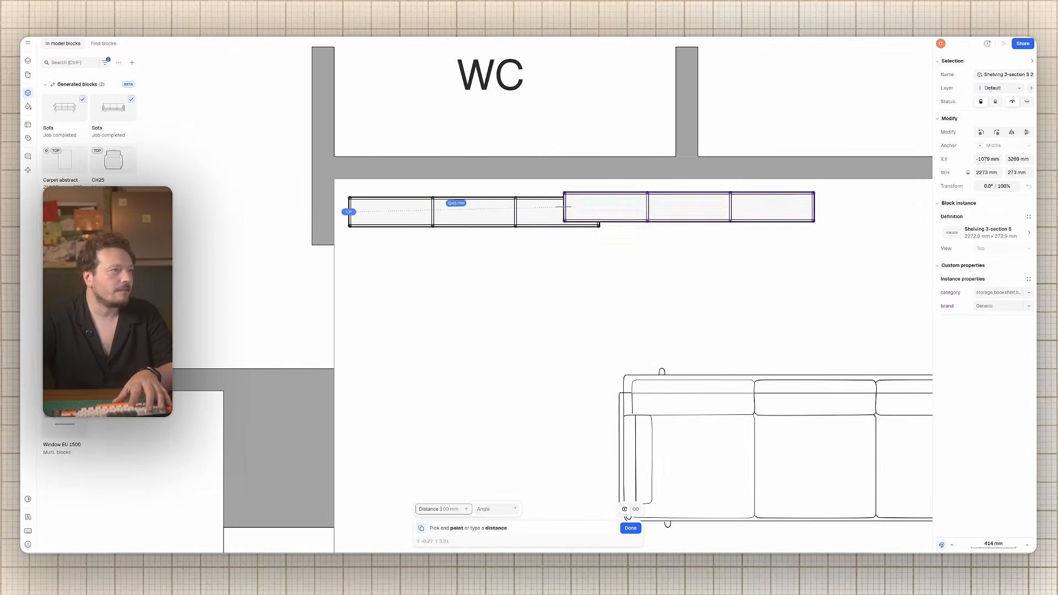
pyautogui.click(606, 212)
pyautogui.press('f')
pyautogui.press('Escape')
pyautogui.click(601, 214)
pyautogui.press('c')
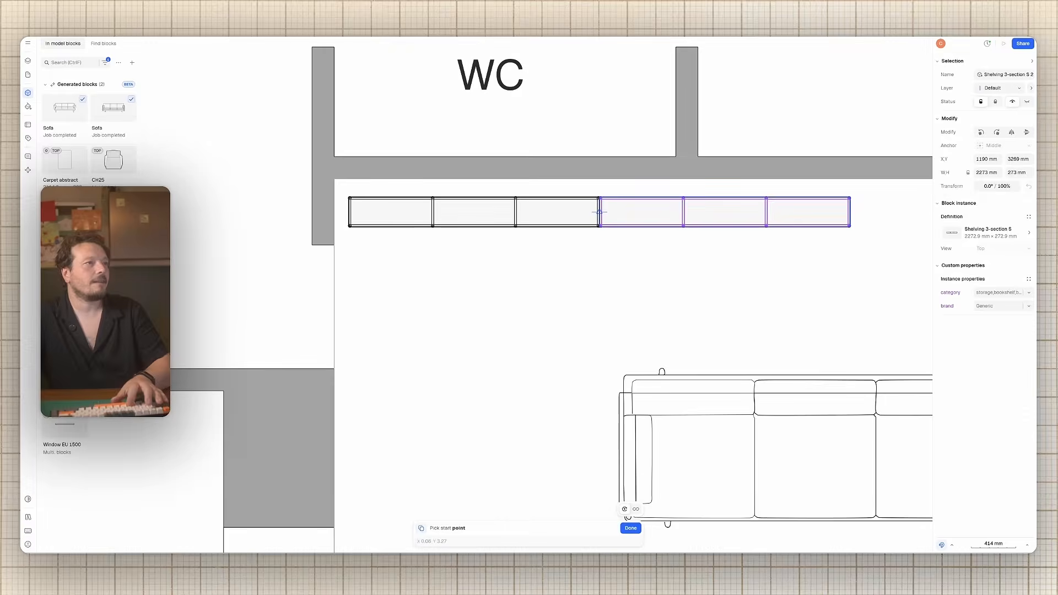
pyautogui.click(600, 212)
pyautogui.moveTo(876, 212); pyautogui.dragTo(506, 196, button='middle')
pyautogui.click(486, 195)
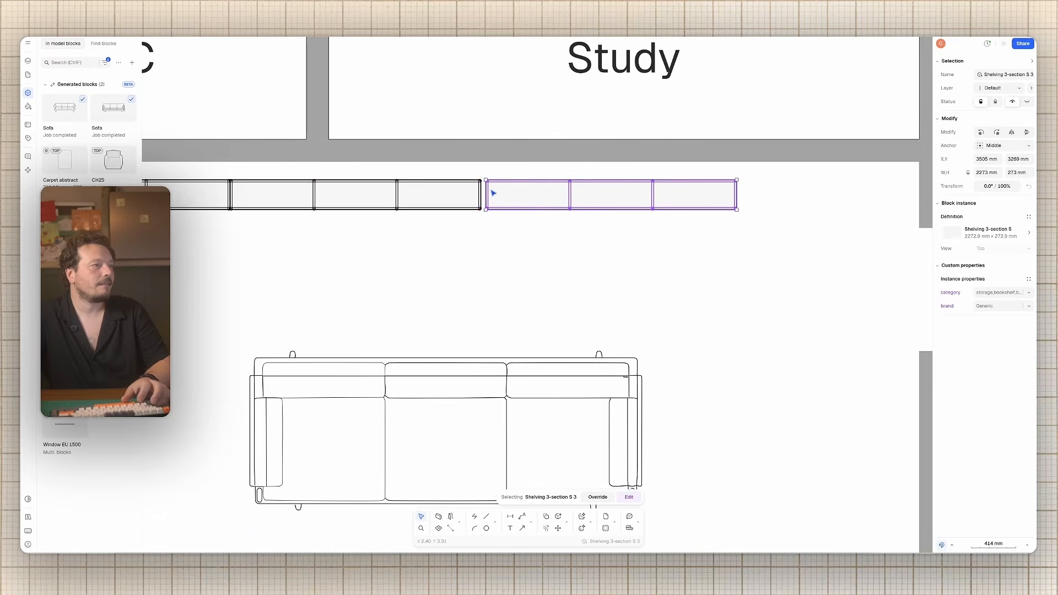
pyautogui.moveTo(493, 193); pyautogui.dragTo(488, 193)
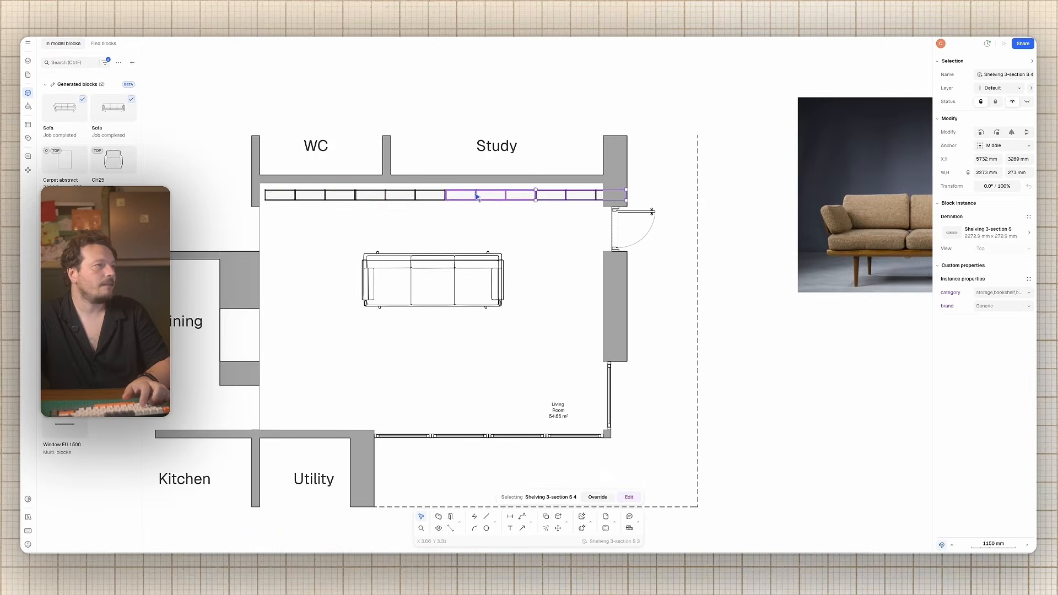
# Resize the four shelving units together to about 8380 mm long so they fit between the side walls, and increase their depth.
pyautogui.keyDown('shift'); pyautogui.click(475, 196); pyautogui.keyUp('shift')
pyautogui.keyDown('shift'); pyautogui.click(411, 196); pyautogui.keyUp('shift')
pyautogui.keyDown('shift'); pyautogui.click(342, 195); pyautogui.keyUp('shift')
pyautogui.moveTo(627, 195); pyautogui.dragTo(599, 195)
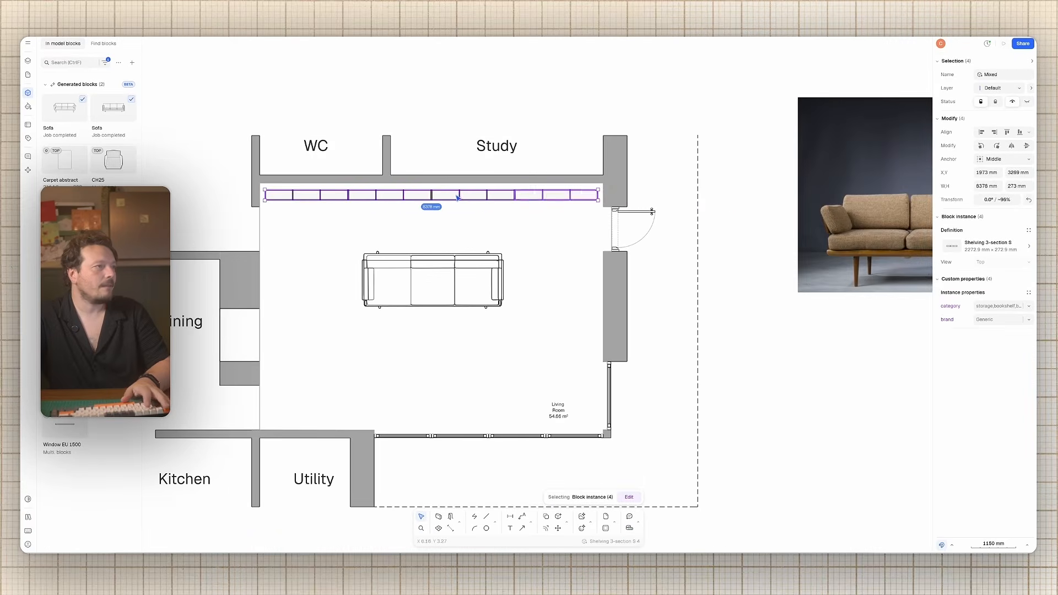
pyautogui.moveTo(445, 200); pyautogui.dragTo(442, 187)
# Search the block library for "rug" and place the Jute carpet lengthwise across the living room in front of the sofa.
pyautogui.scroll(5, 302, 183)
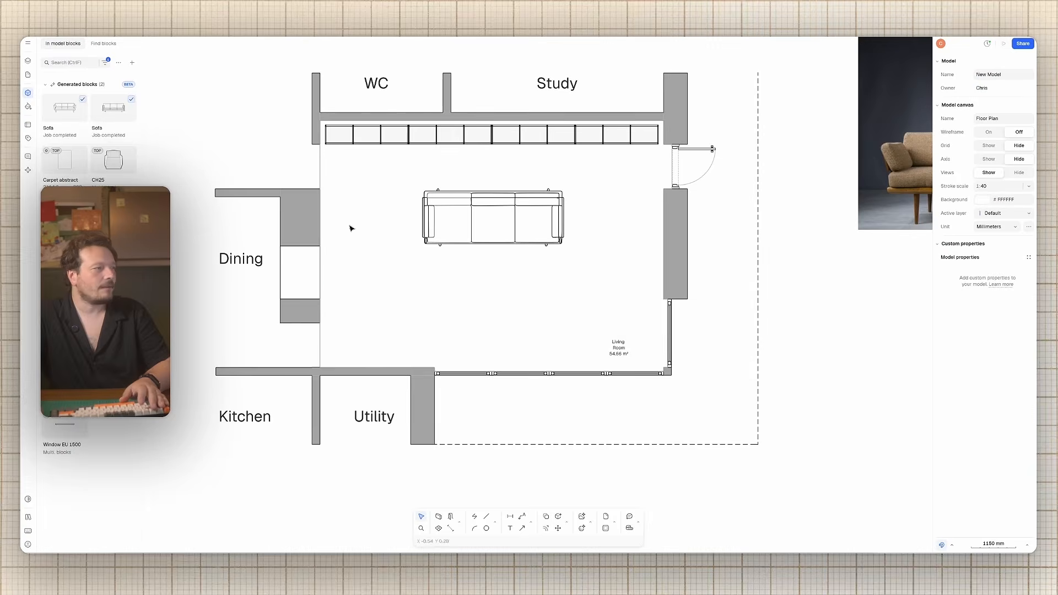
pyautogui.hscroll(2, 353, 289)
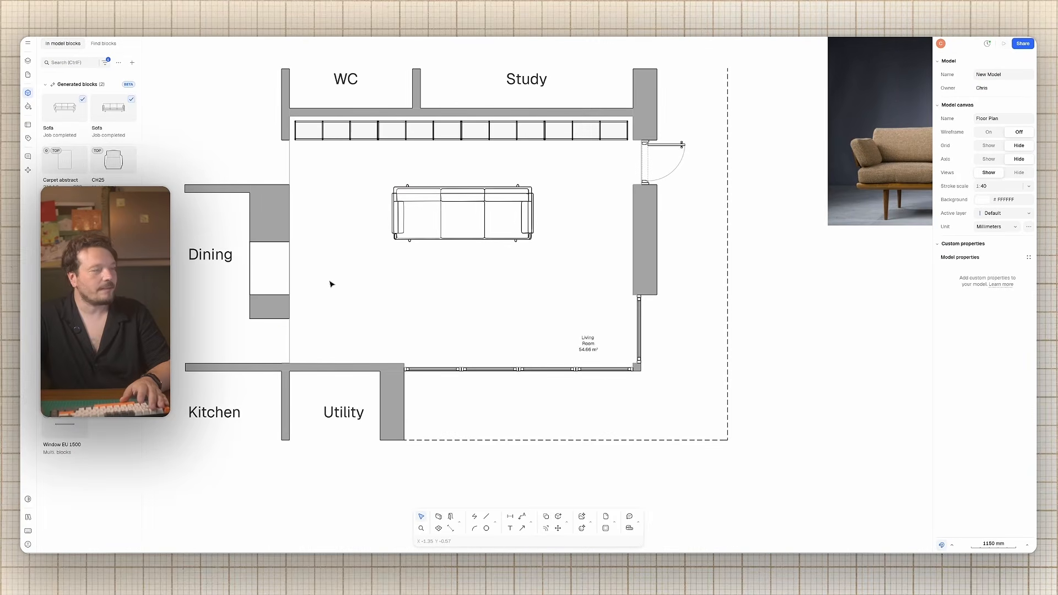
pyautogui.hscroll(1, 335, 273)
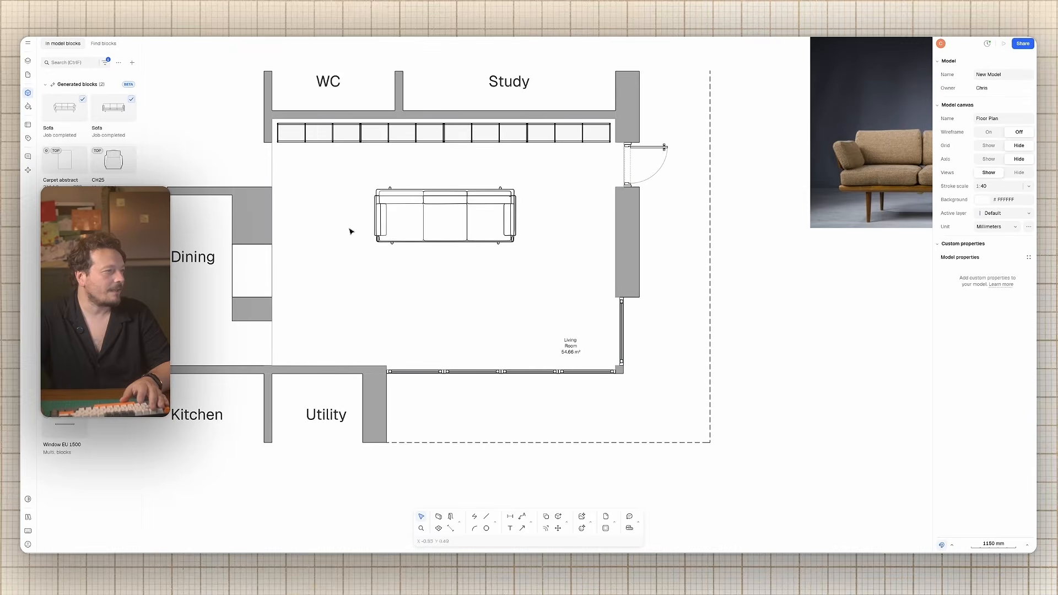
pyautogui.hscroll(2, 496, 253)
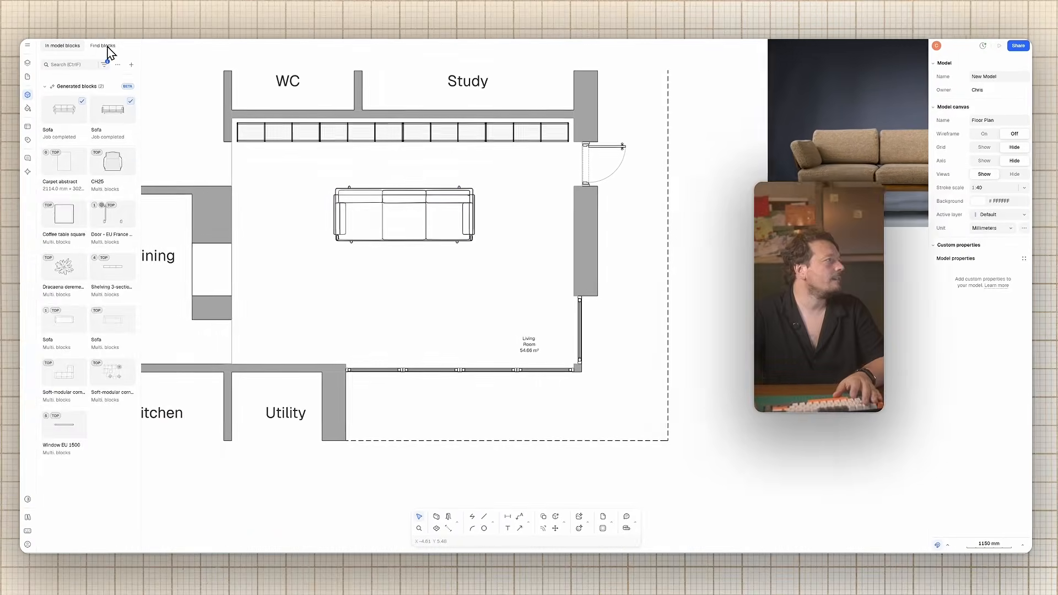
pyautogui.click(104, 44)
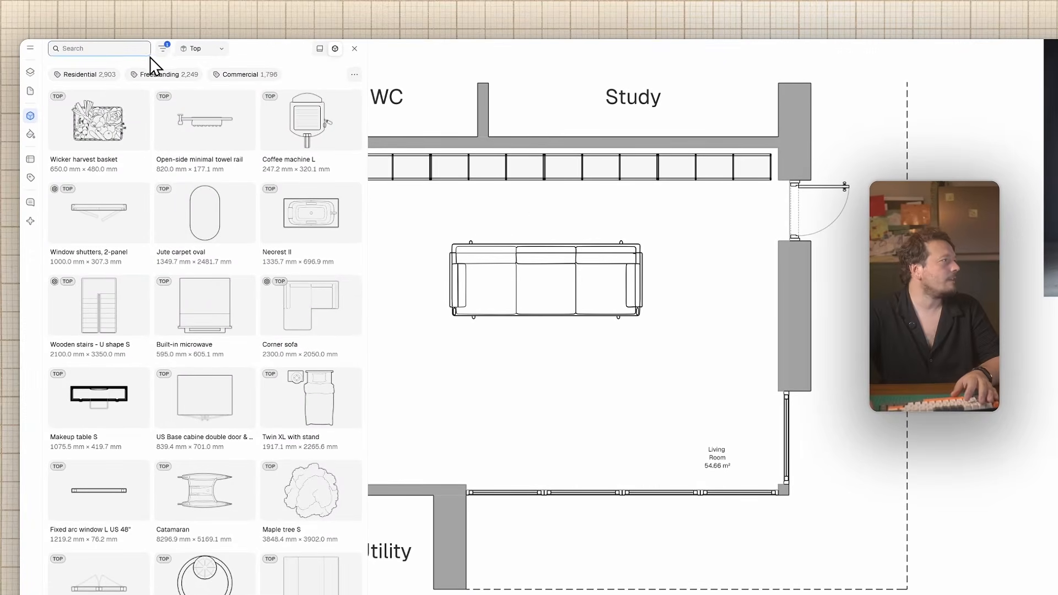
pyautogui.write('rug')
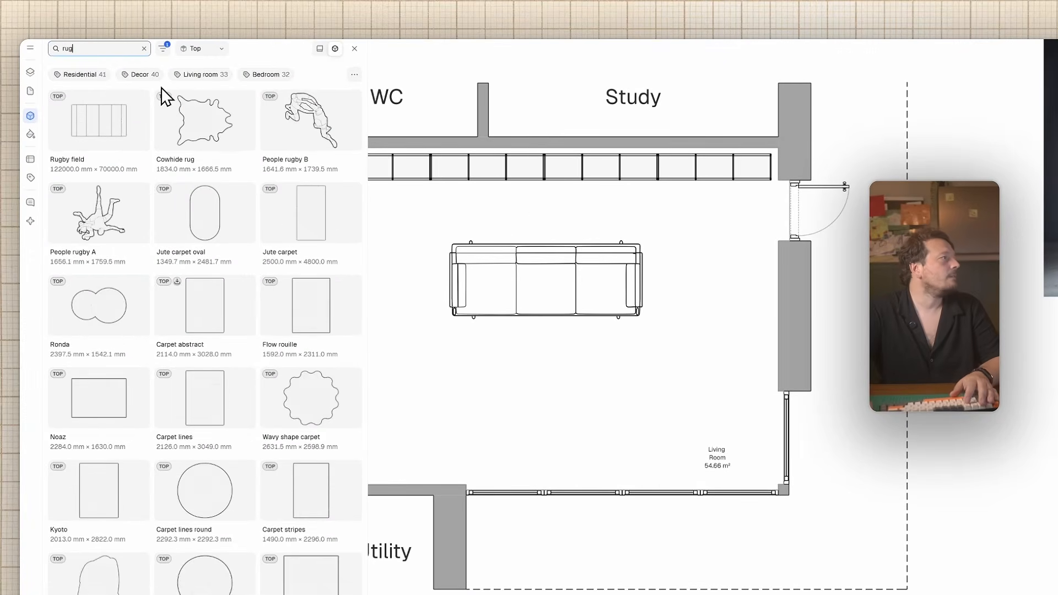
pyautogui.moveTo(311, 213); pyautogui.dragTo(609, 373)
# Send the Jute carpet to the back of its layer so that it lies beneath the sofa.
pyautogui.rightClick(588, 357)
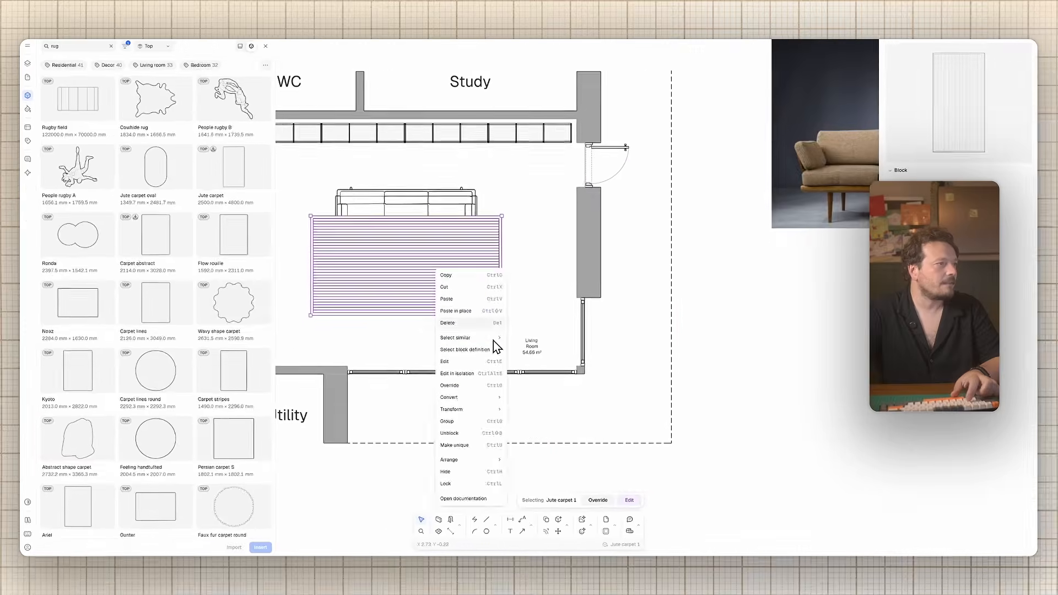
pyautogui.moveTo(484, 457)
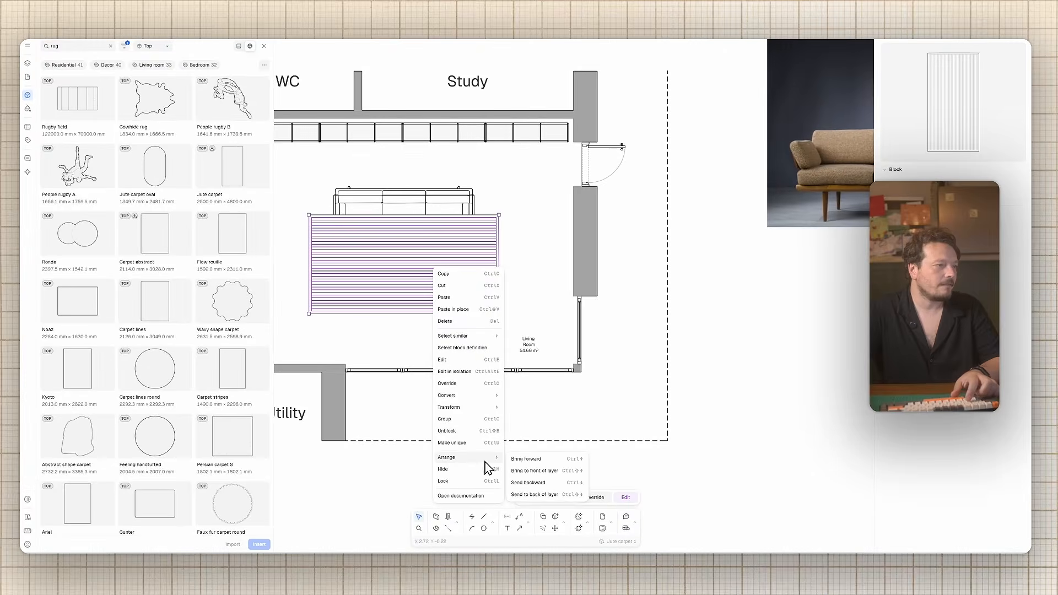
pyautogui.click(565, 495)
# Search the block library for "plants" and place a plant in the living room corner beside the windows.
pyautogui.doubleClick(89, 46)
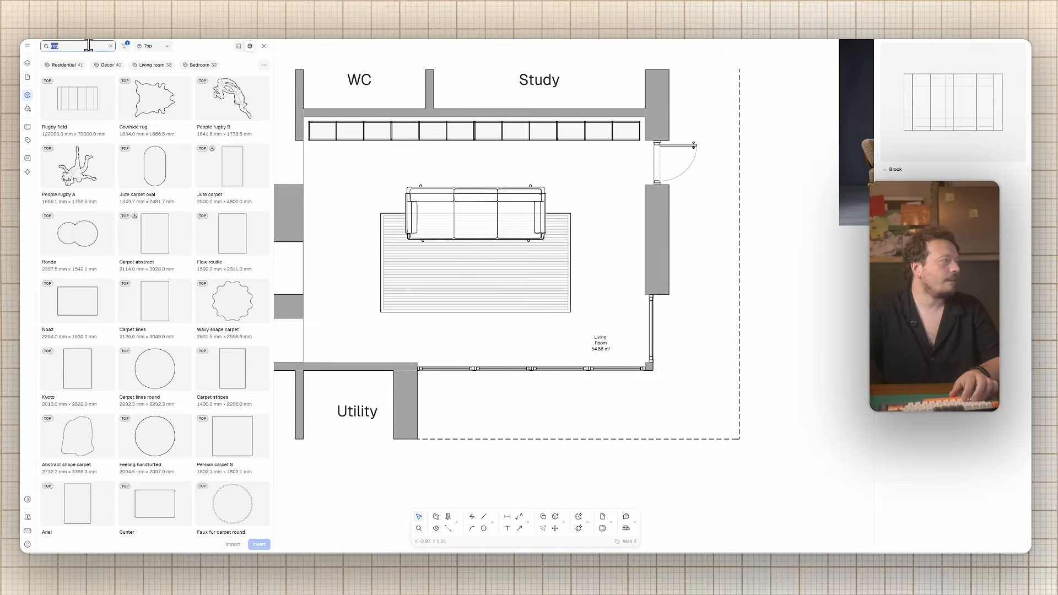
pyautogui.write('plants')
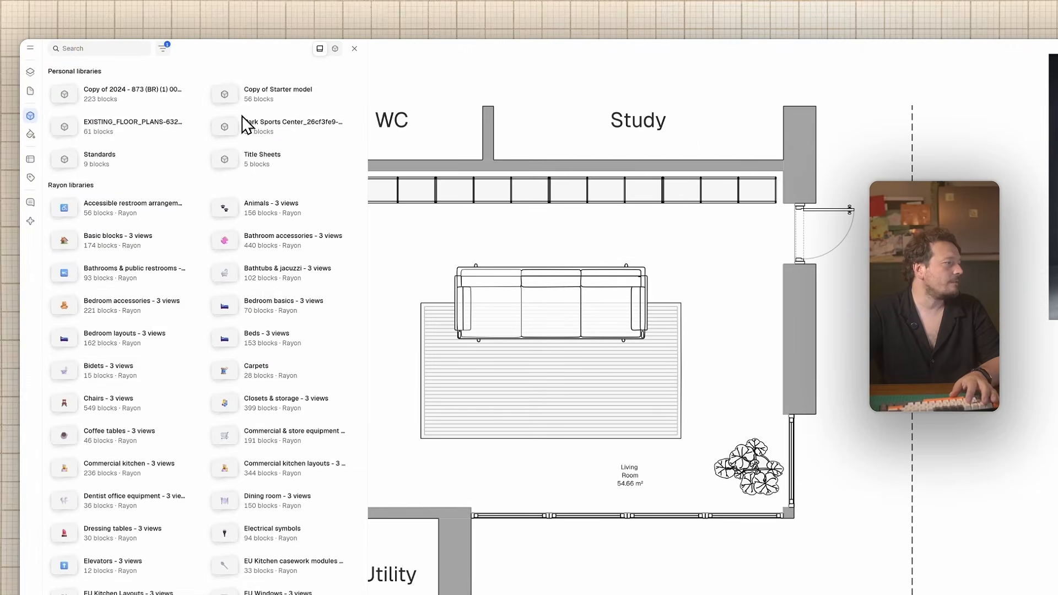
# Browse the Rayon block libraries and open the Living room - 3 views library.
pyautogui.scroll(-5, 180, 425)
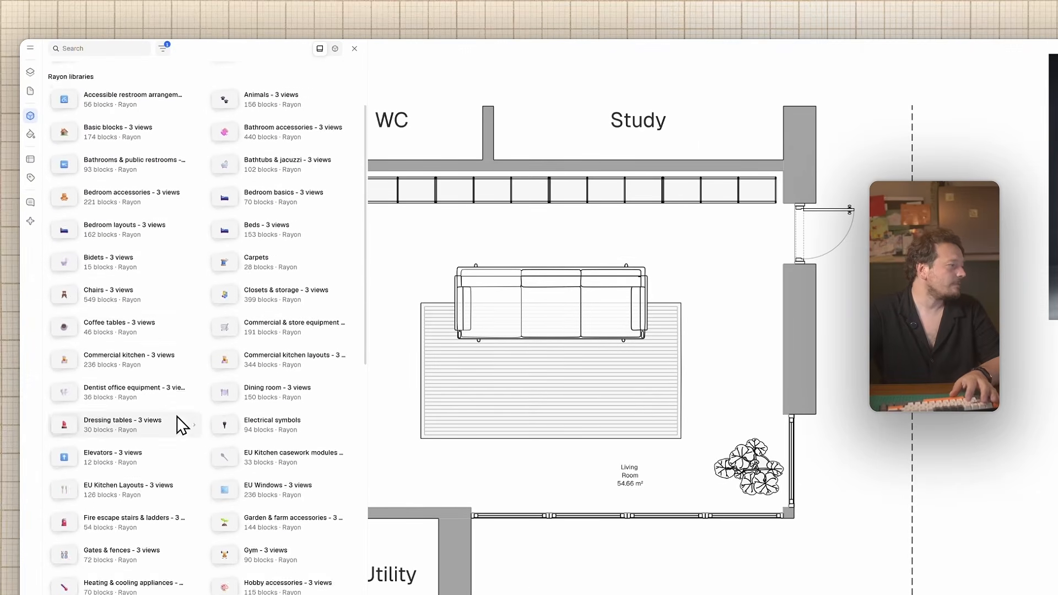
pyautogui.scroll(-8, 165, 289)
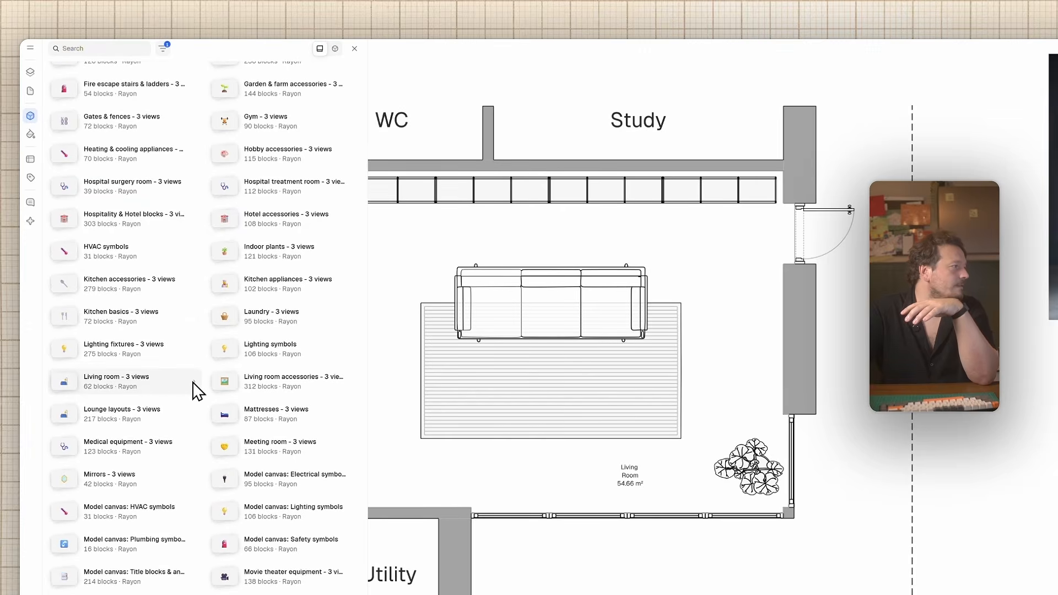
pyautogui.click(166, 381)
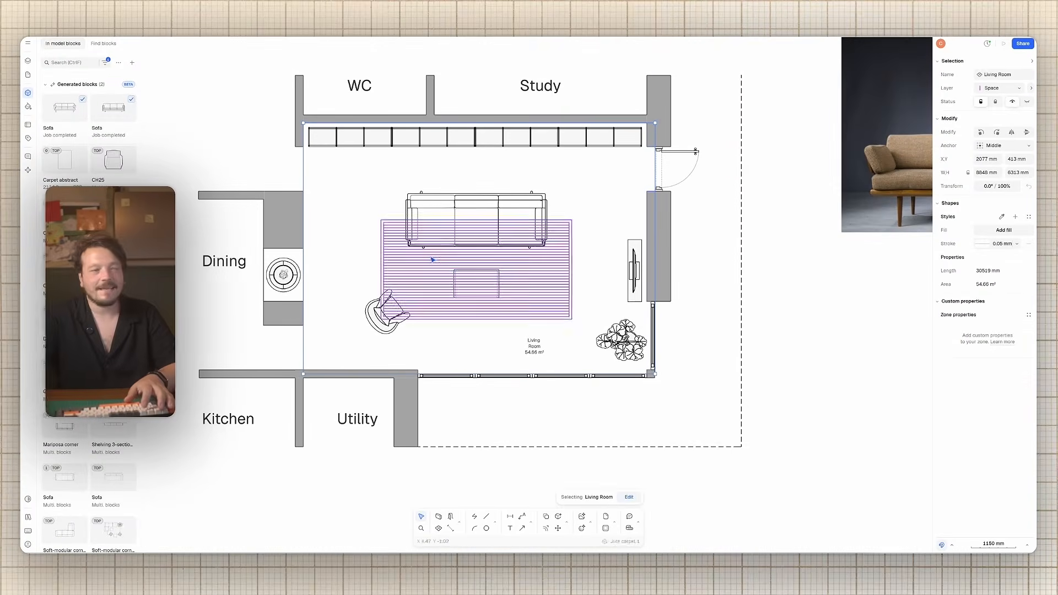
# Fill the Living Room zone with a Square 600x300 hatch and set the hatch stroke to a light grey.
pyautogui.click(535, 350)
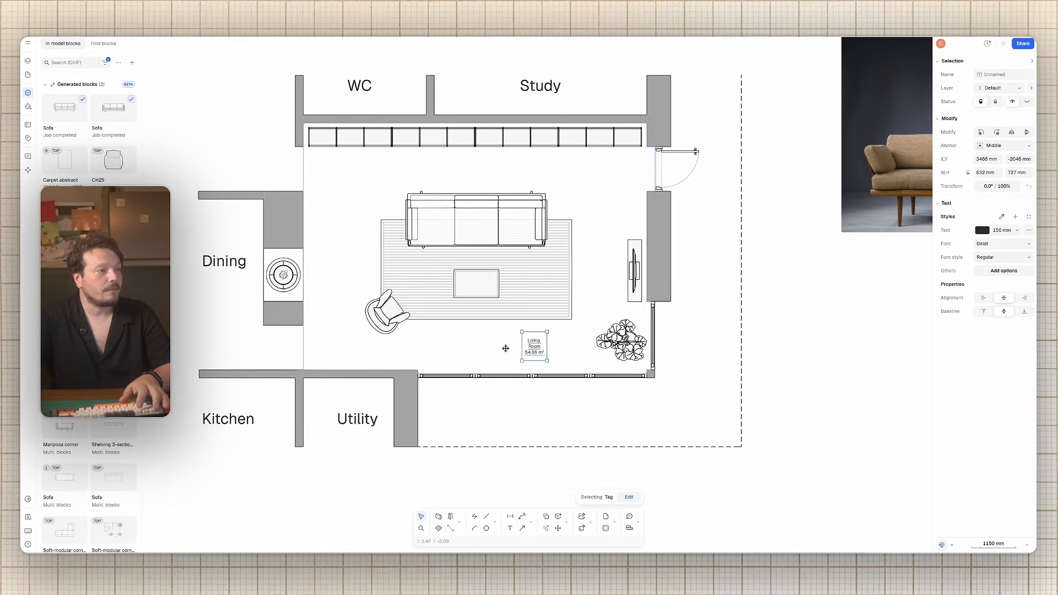
pyautogui.click(302, 158)
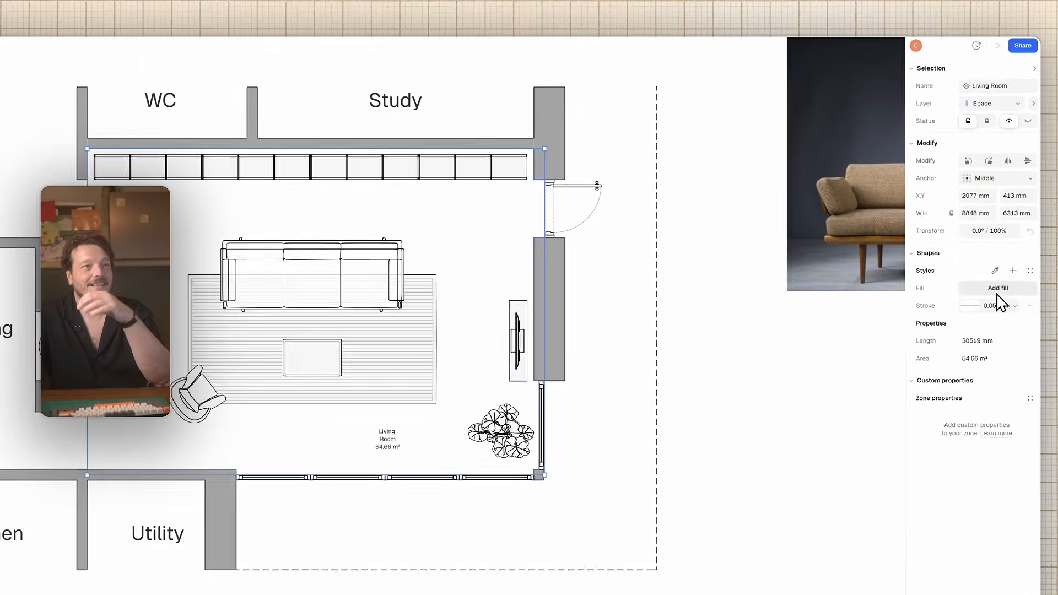
pyautogui.click(1001, 231)
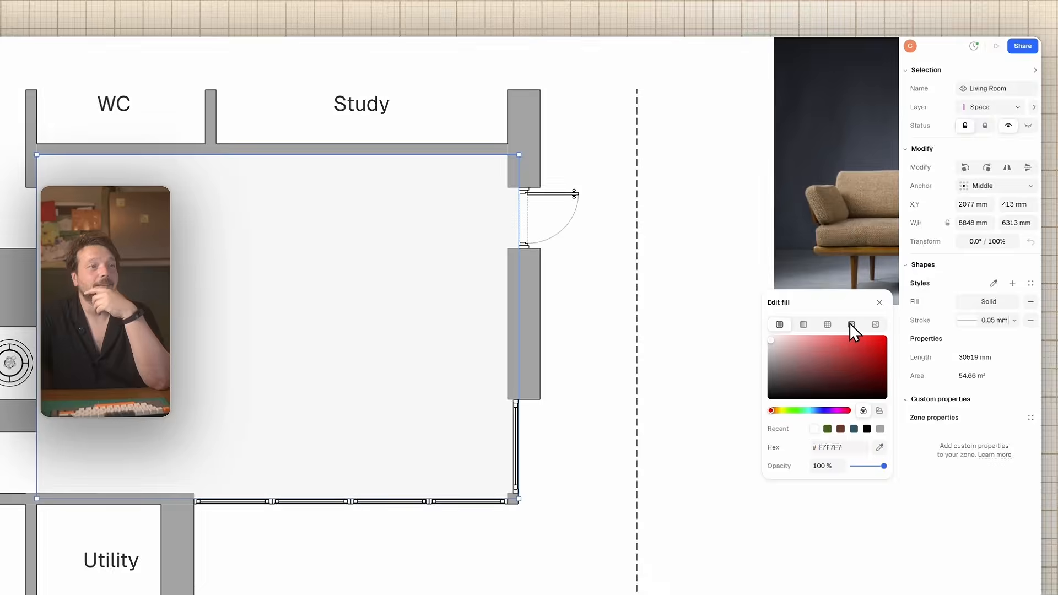
pyautogui.click(851, 323)
pyautogui.click(863, 411)
pyautogui.click(874, 448)
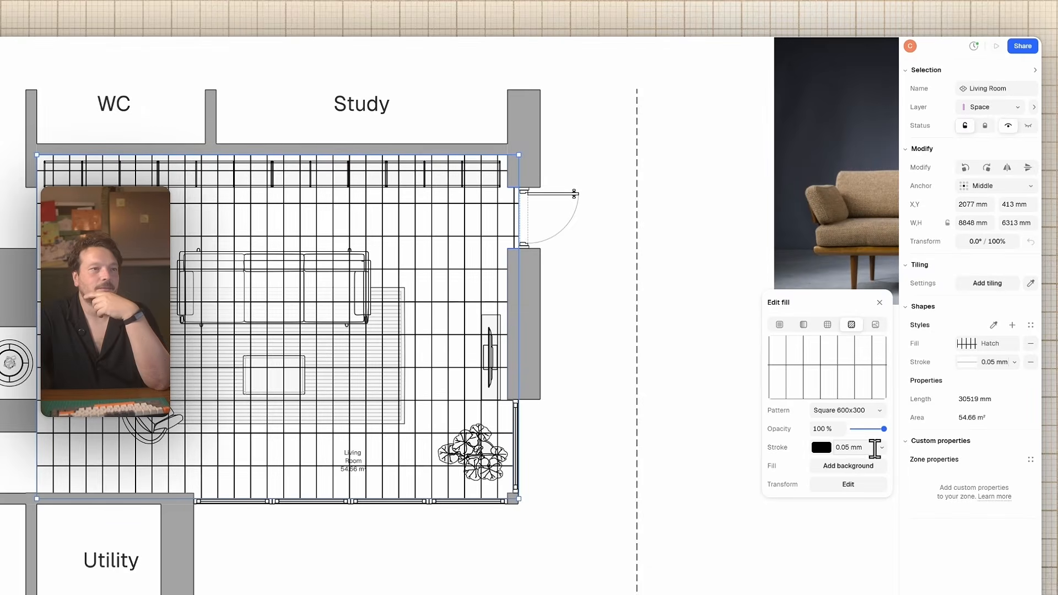
pyautogui.click(822, 448)
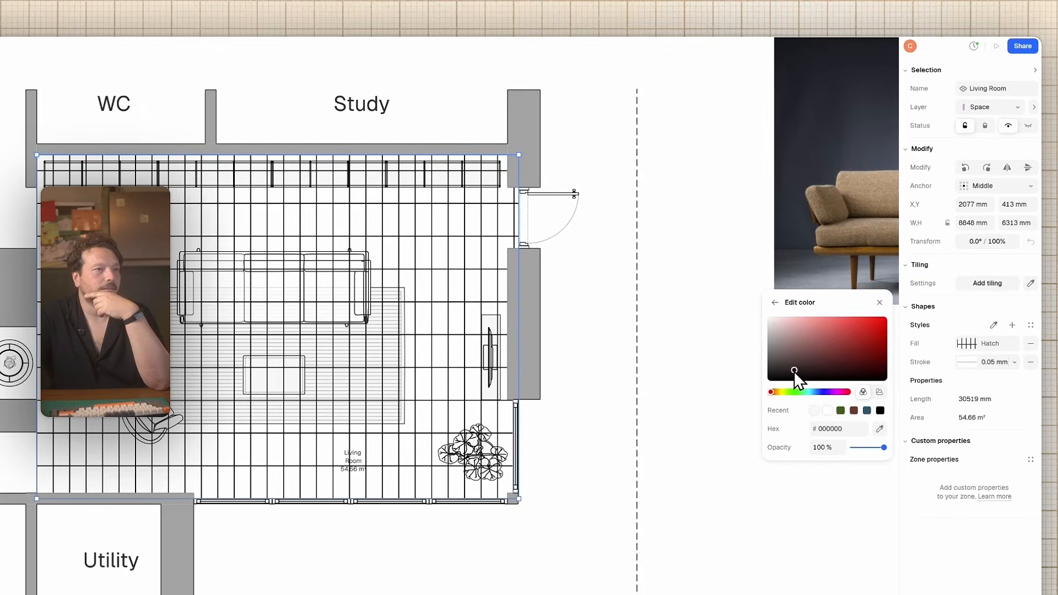
# Send the hatched Living Room zone to the back of its layer and deselect it.
pyautogui.rightClick(444, 258)
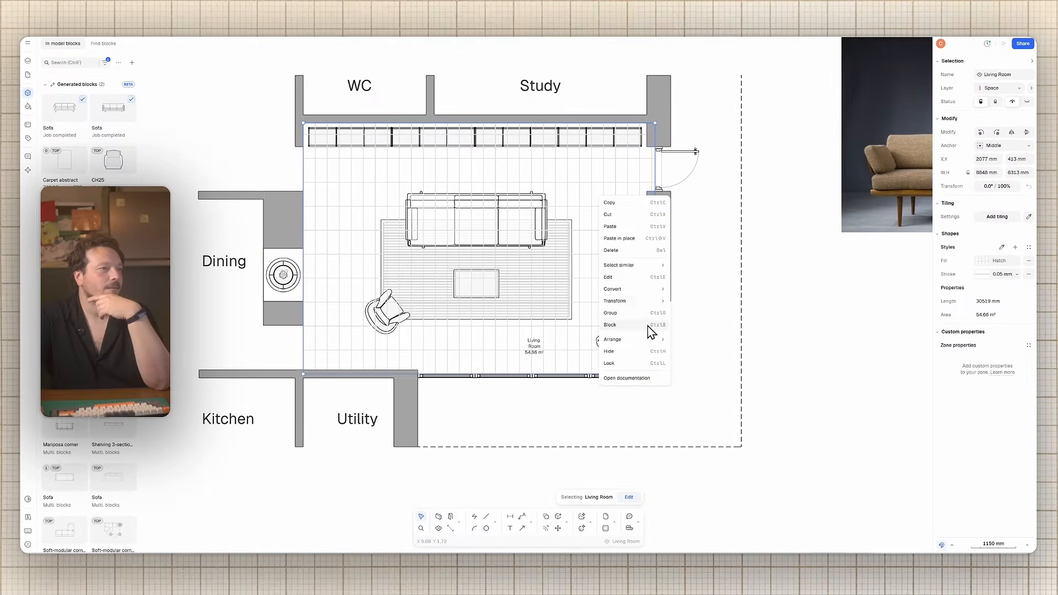
pyautogui.click(700, 377)
pyautogui.click(803, 314)
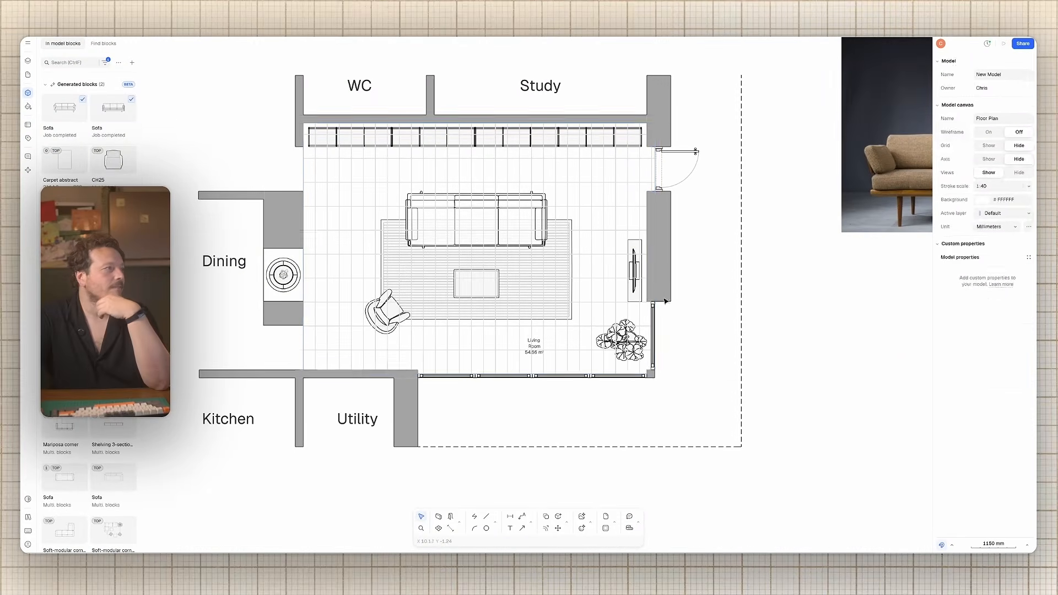
# Move the Space layer below the Default layer so that the floor hatch lies beneath the furniture.
pyautogui.click(28, 64)
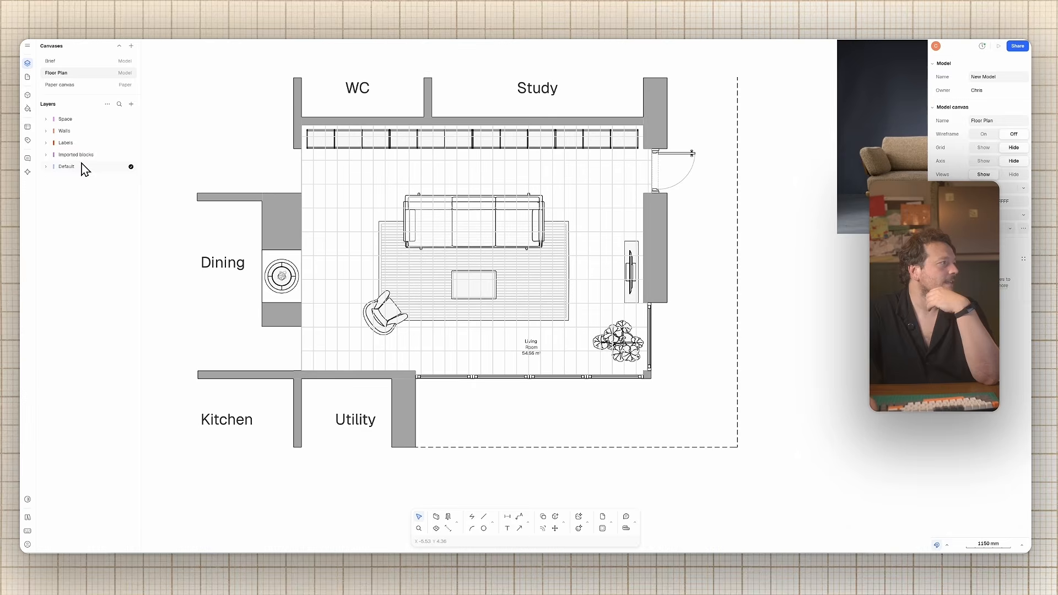
pyautogui.click(79, 120)
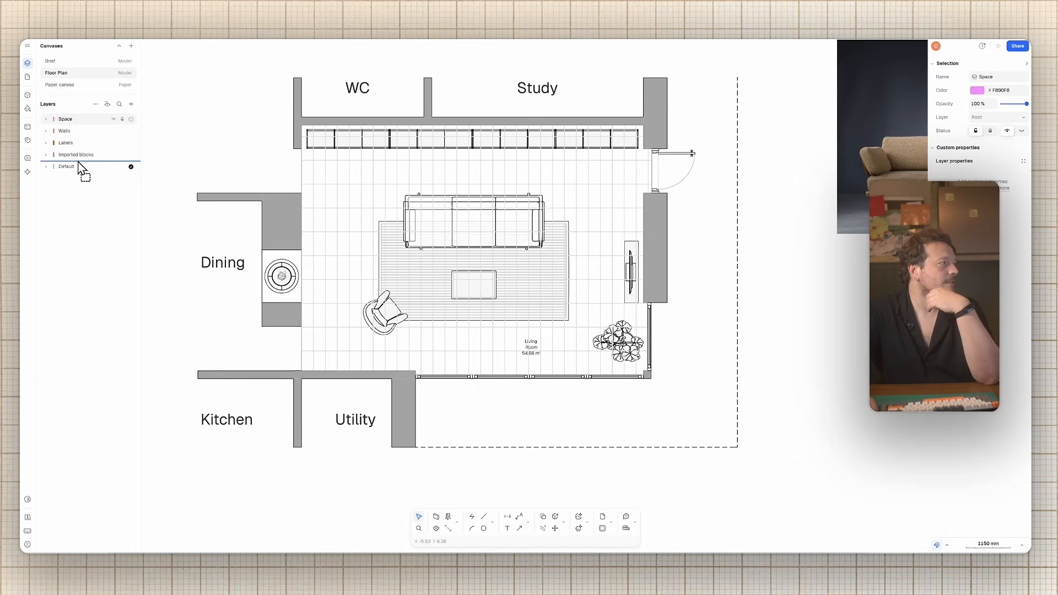
pyautogui.moveTo(78, 162); pyautogui.dragTo(79, 163)
pyautogui.click(191, 125)
pyautogui.rightClick(382, 183)
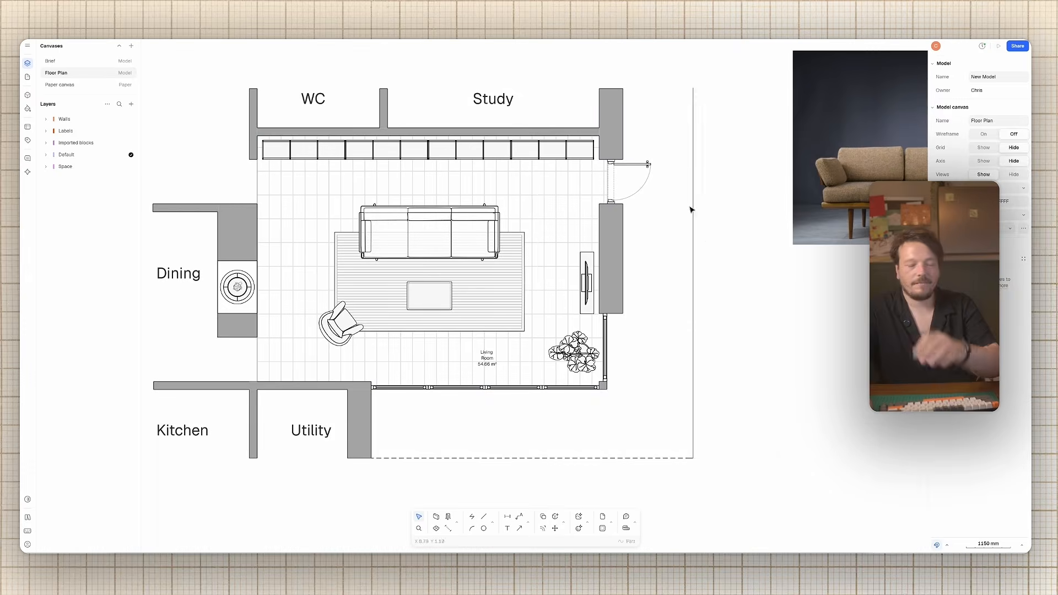
# Draw a line from the outer wall corner beside the Study across to the dashed terrace boundary.
pyautogui.press('l')
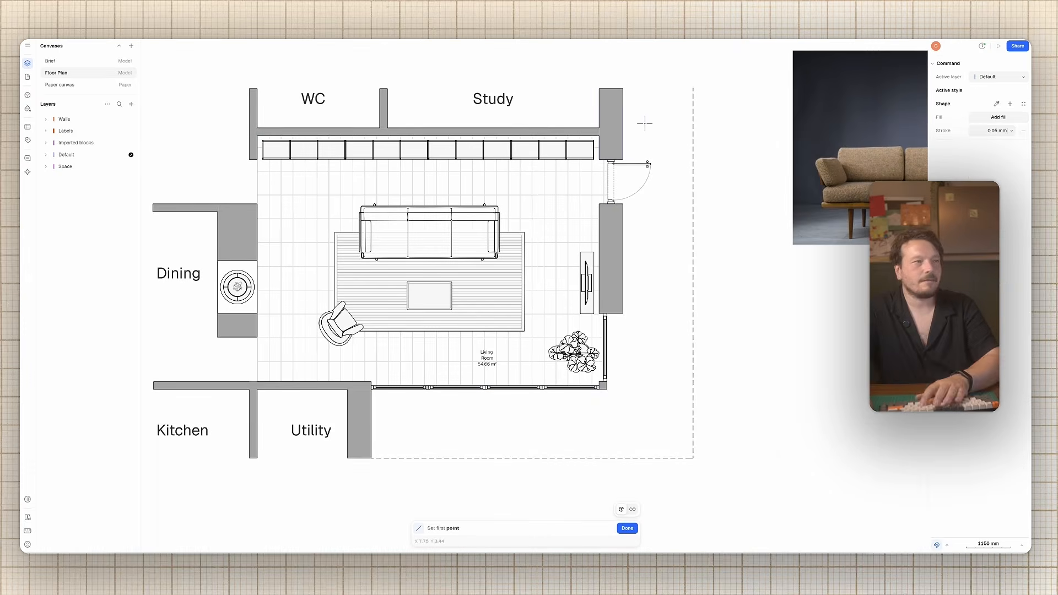
pyautogui.click(623, 88)
pyautogui.press('Escape')
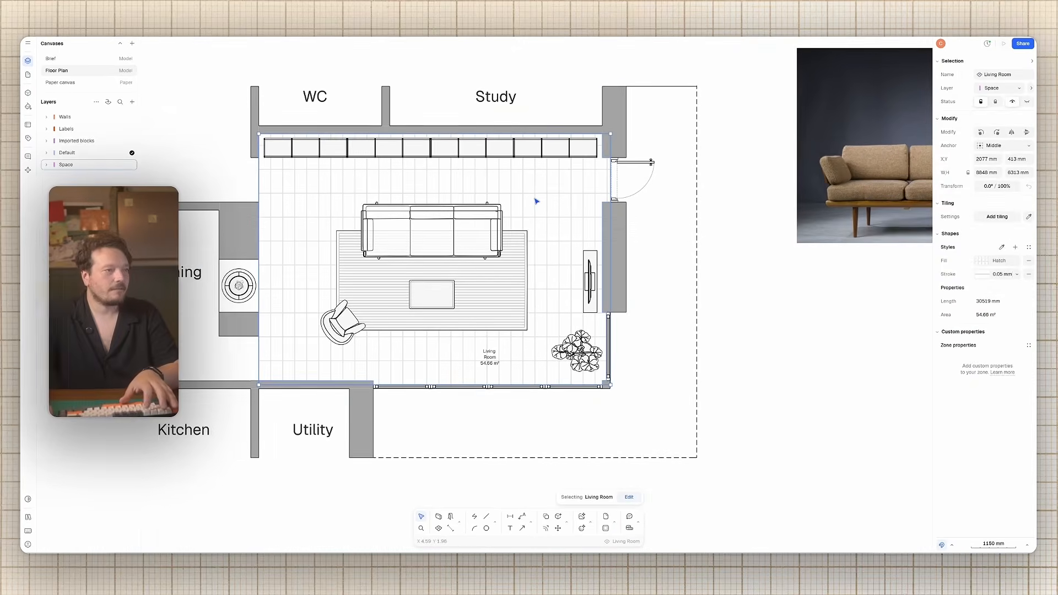
# Start a zone at the Utility wall corner and trace it along the outer faces of the windows, walls and door up to the terrace's top line.
pyautogui.scroll(-2, 537, 181)
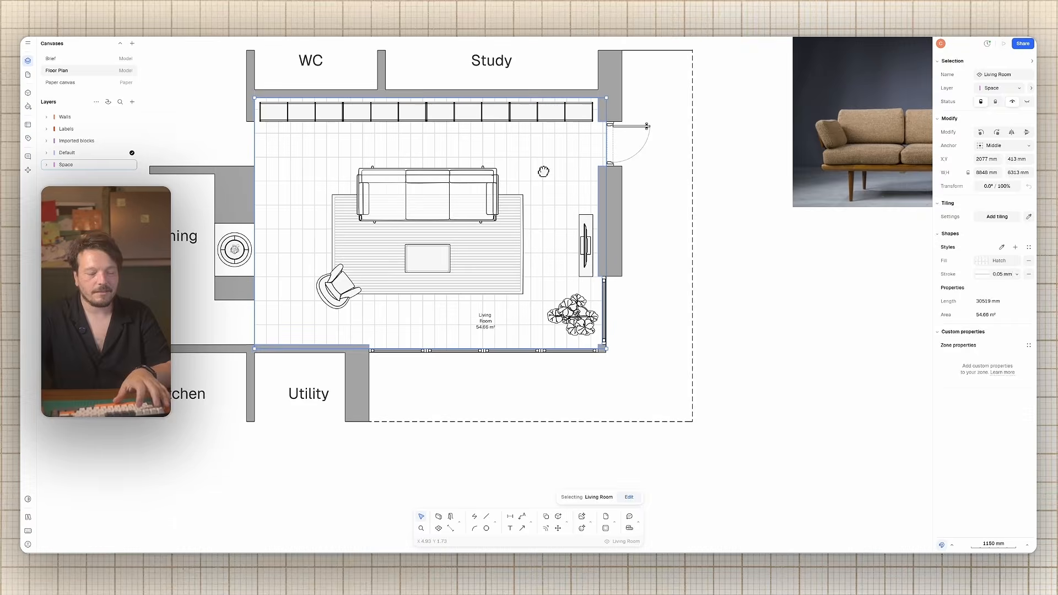
pyautogui.click(439, 529)
pyautogui.click(369, 351)
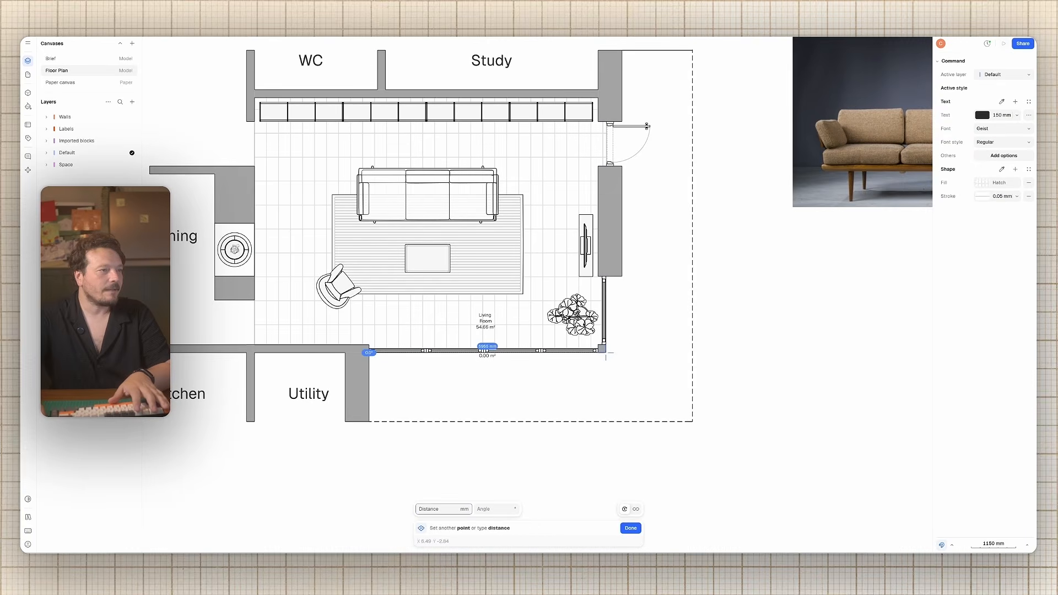
pyautogui.click(603, 351)
pyautogui.click(622, 275)
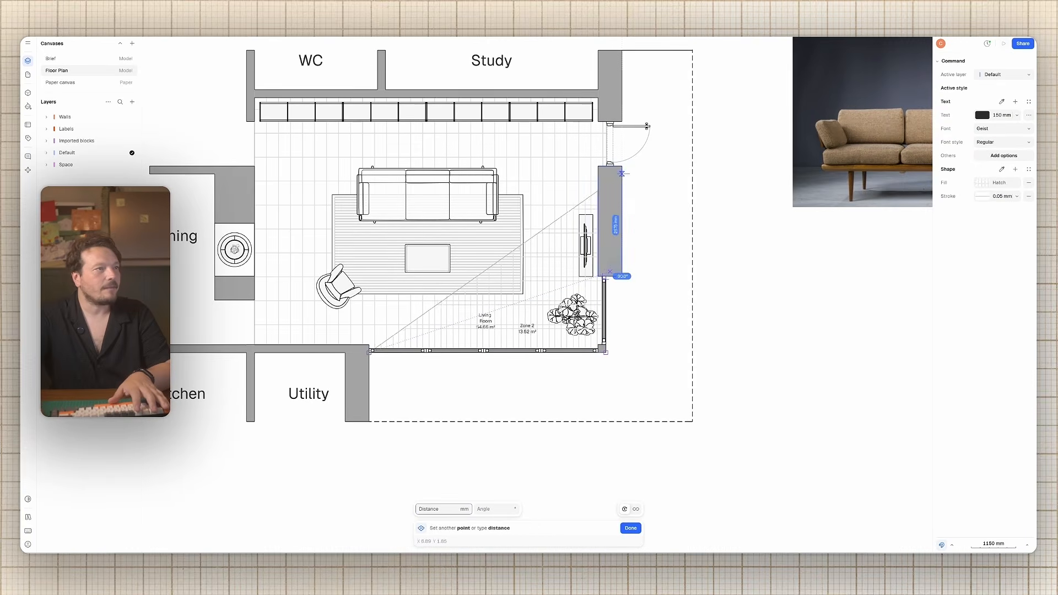
pyautogui.scroll(3, 621, 166)
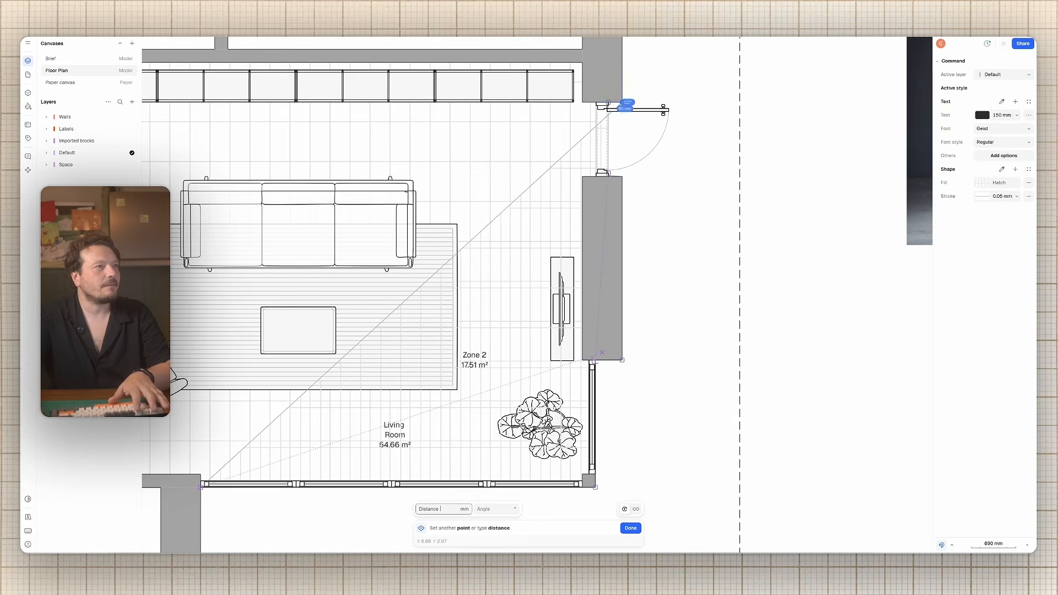
pyautogui.moveTo(624, 60); pyautogui.dragTo(594, 246, button='middle')
pyautogui.click(593, 170)
pyautogui.click(709, 171)
# Complete the terrace zone along the dashed outer boundary, down to its lower corner and back to the Utility wall.
pyautogui.scroll(-3, 705, 166)
pyautogui.moveTo(703, 374); pyautogui.dragTo(671, 160, button='middle')
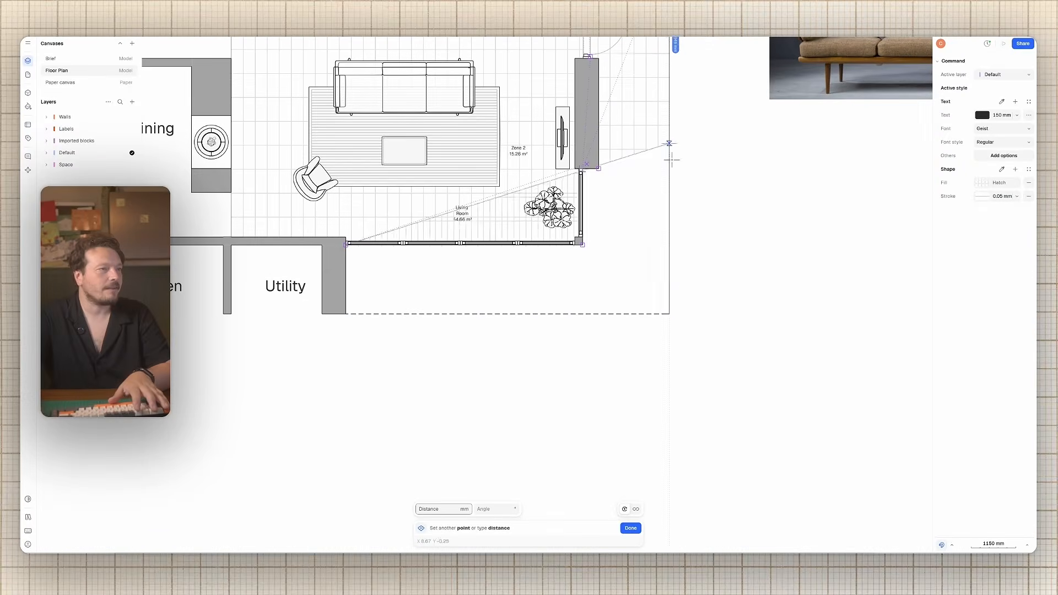
pyautogui.click(669, 314)
pyautogui.click(346, 314)
pyautogui.press('Return')
pyautogui.moveTo(719, 215); pyautogui.dragTo(674, 307, button='middle')
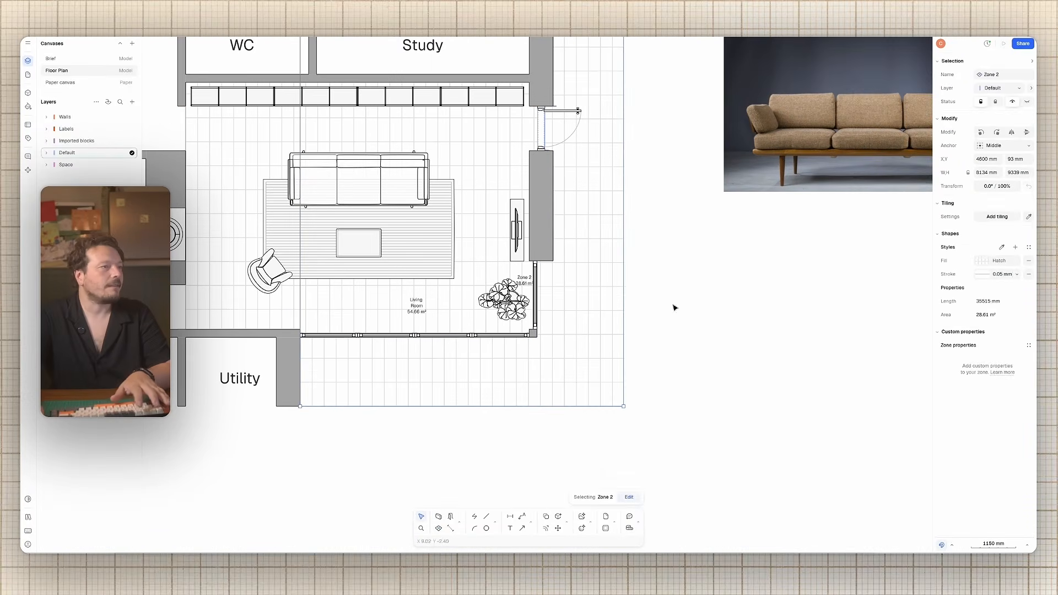
# Rename the new zone as Terrace.
pyautogui.click(1005, 75)
pyautogui.write('Terrace')
pyautogui.press('Return')
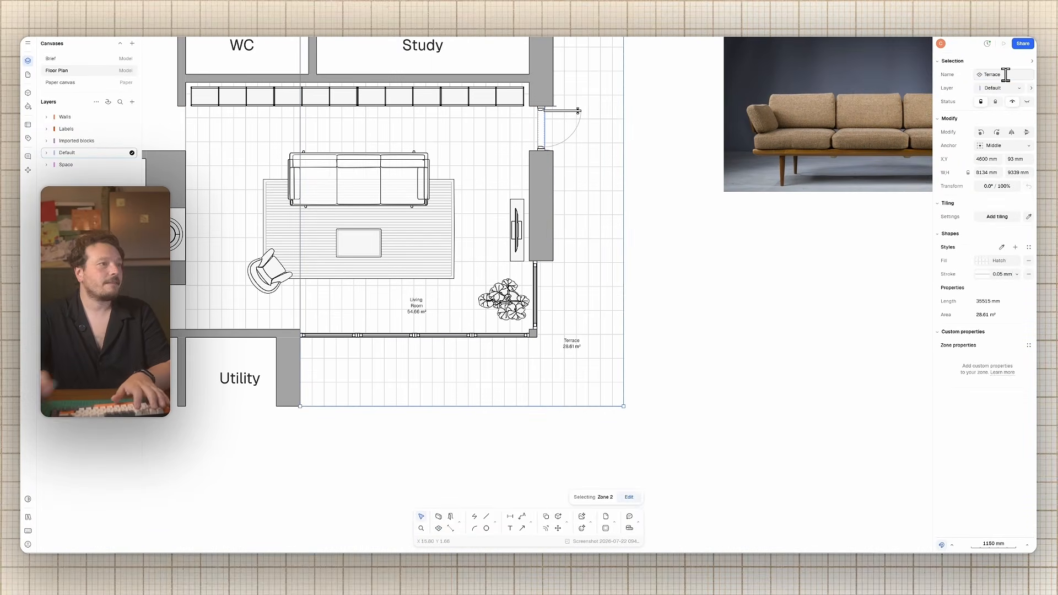
pyautogui.press('Escape')
pyautogui.moveTo(358, 218); pyautogui.dragTo(429, 232, button='middle')
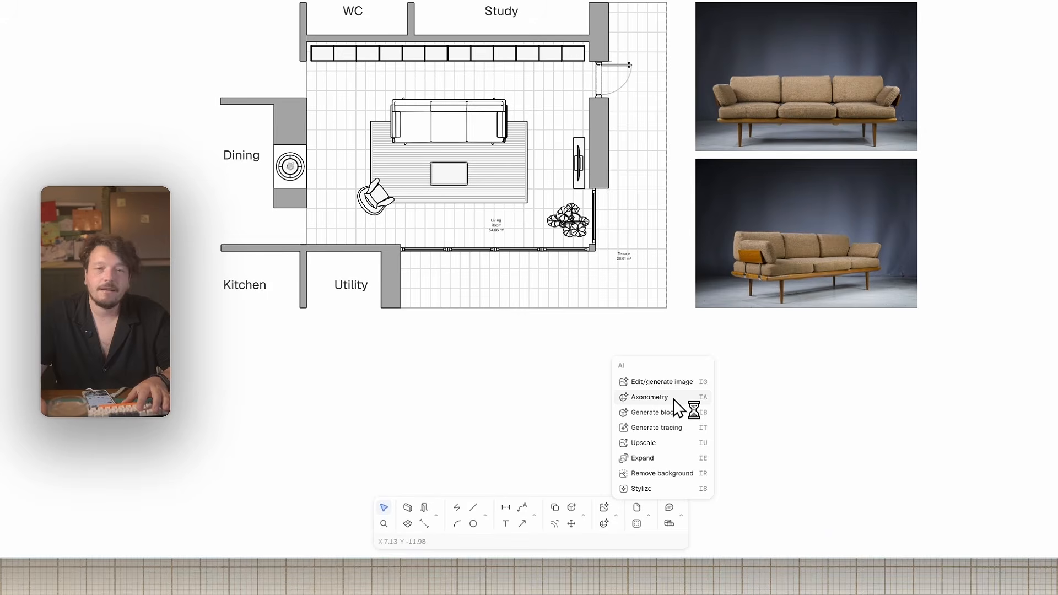
pyautogui.click(665, 397)
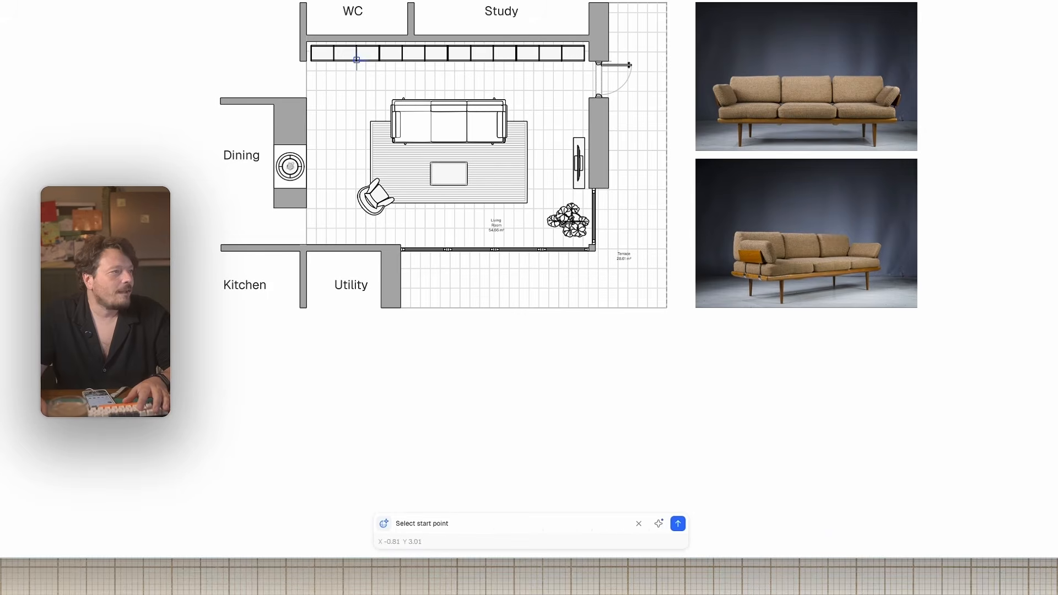
pyautogui.press('Escape')
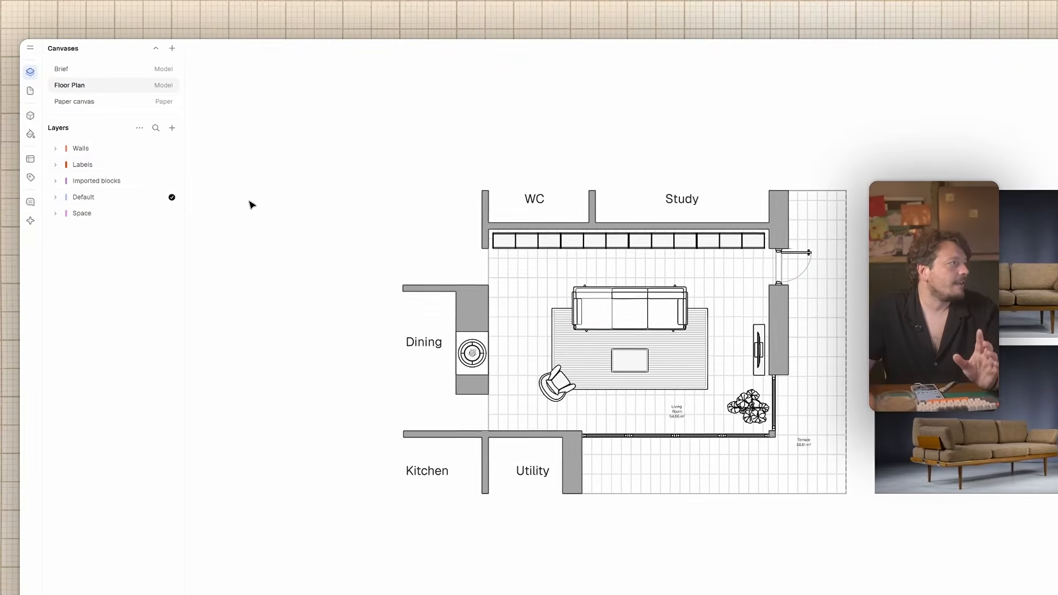
# Hide the Labels layer and frame the furnished living room and terrace as the area for an AI axonometry.
pyautogui.click(148, 166)
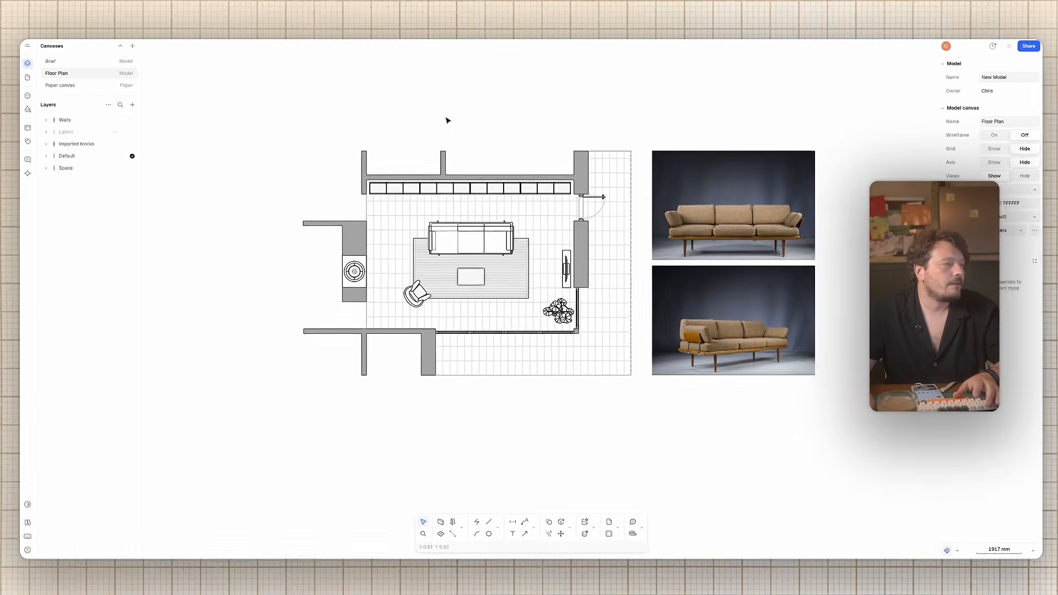
pyautogui.click(587, 523)
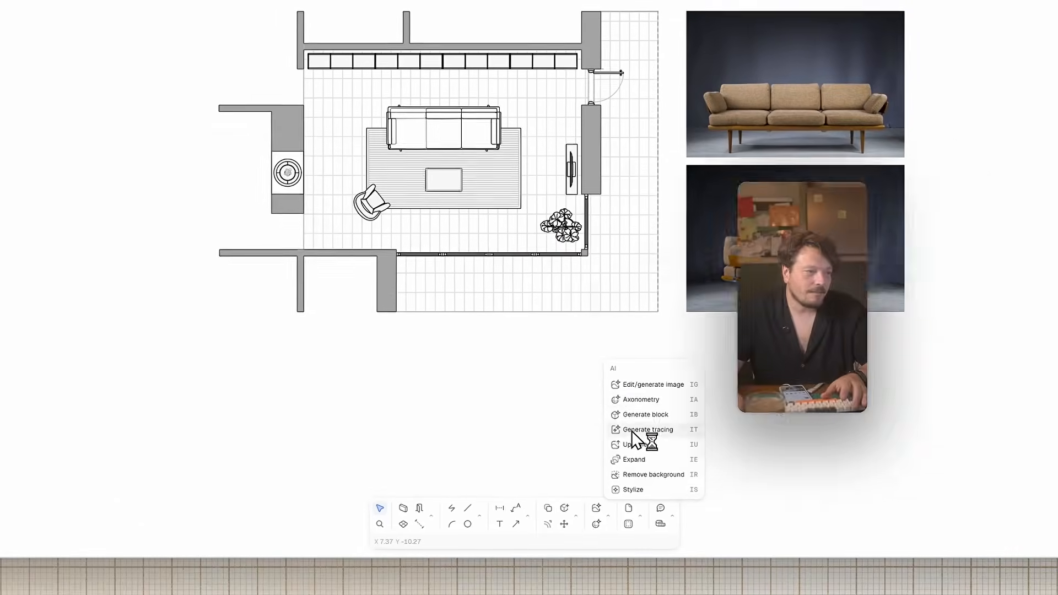
pyautogui.click(662, 403)
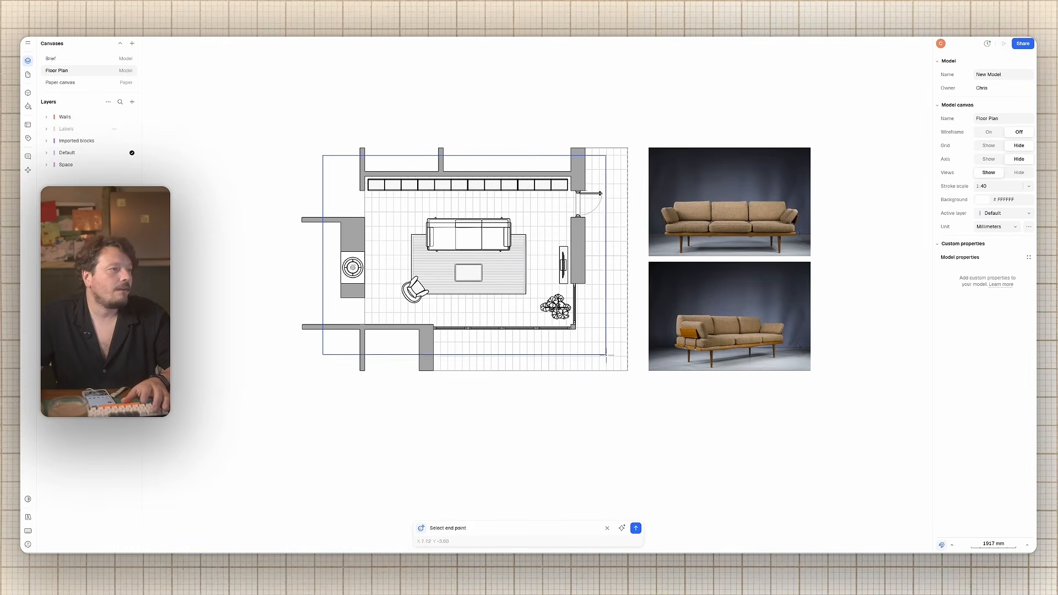
pyautogui.click(627, 370)
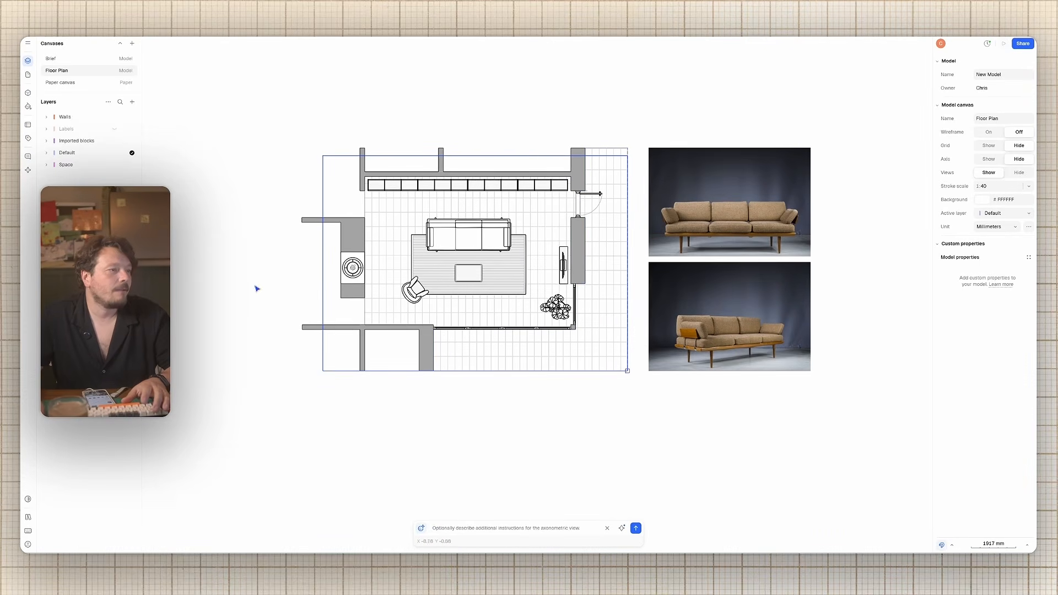
# Generate the axonometric view with the prompt "a mid-century modern living room interior with a sofa, rug , chair and large windows".
pyautogui.write('a')
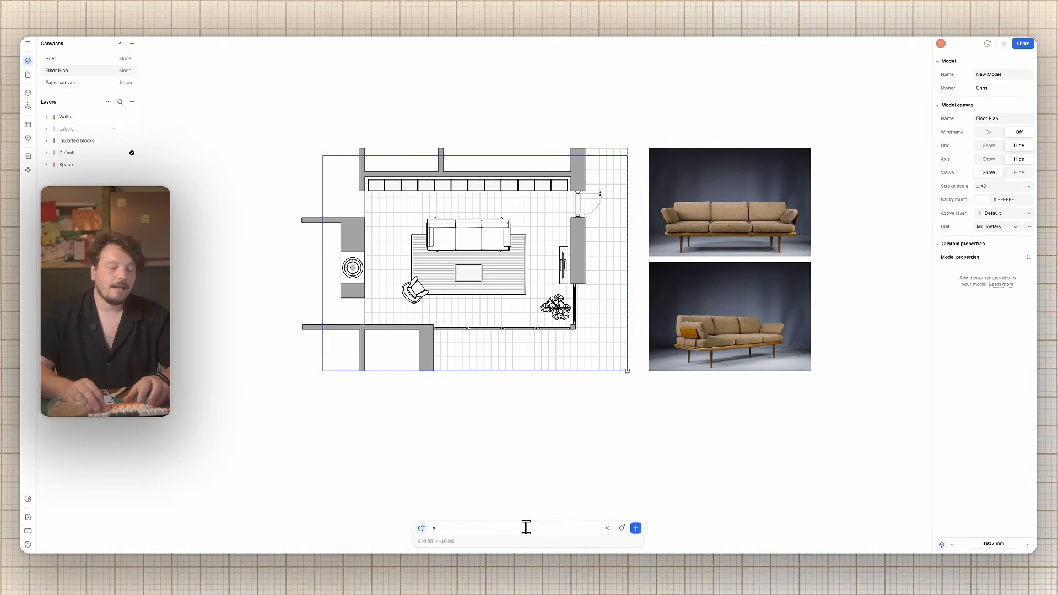
pyautogui.write(' mid-century modern living room interior')
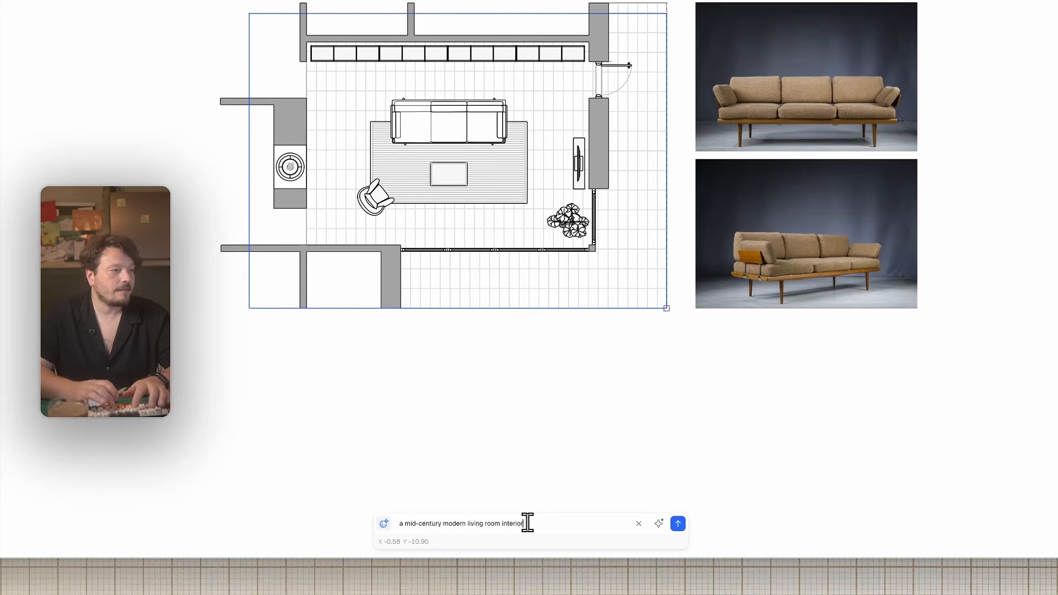
pyautogui.write('with a sofa, rug , chair and larg')
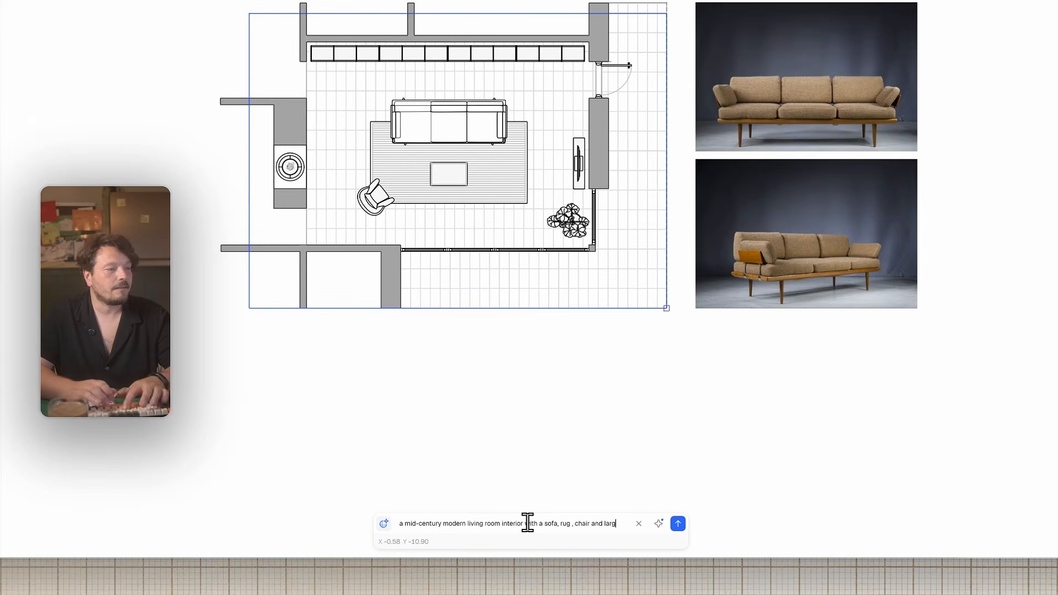
pyautogui.write('e windows')
pyautogui.press('Return')
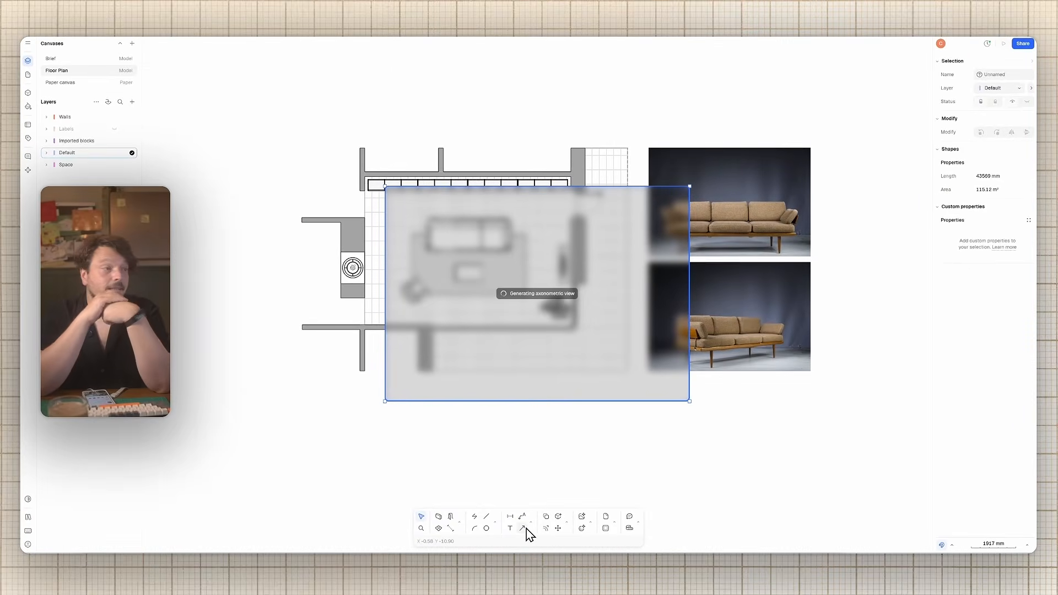
# Generate an AI edit of the axonometric image that changes the glazing at the top of the room to long shelving.
pyautogui.click(595, 527)
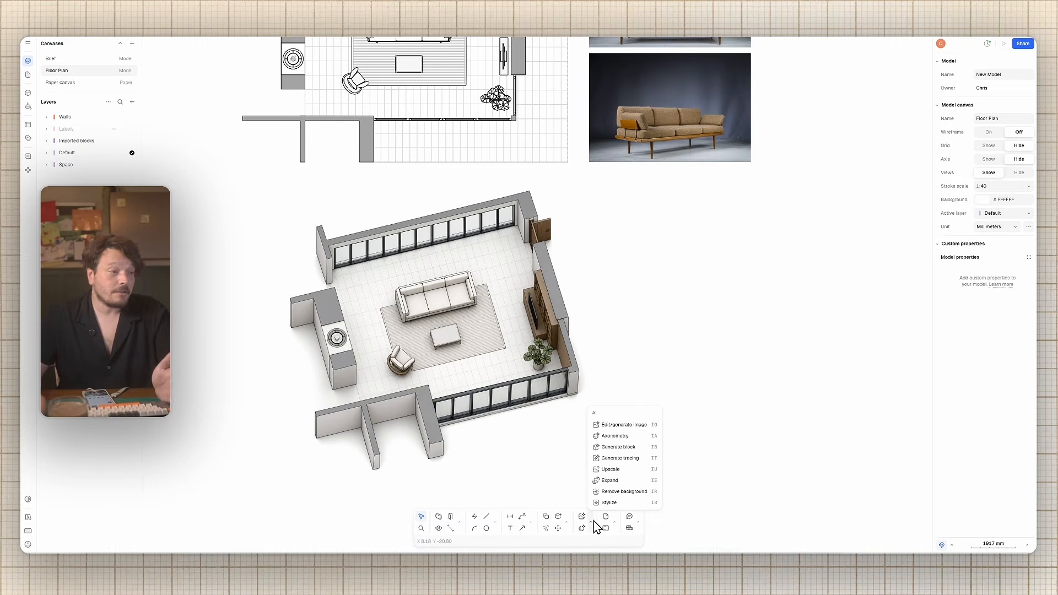
pyautogui.click(512, 301)
pyautogui.rightClick(513, 301)
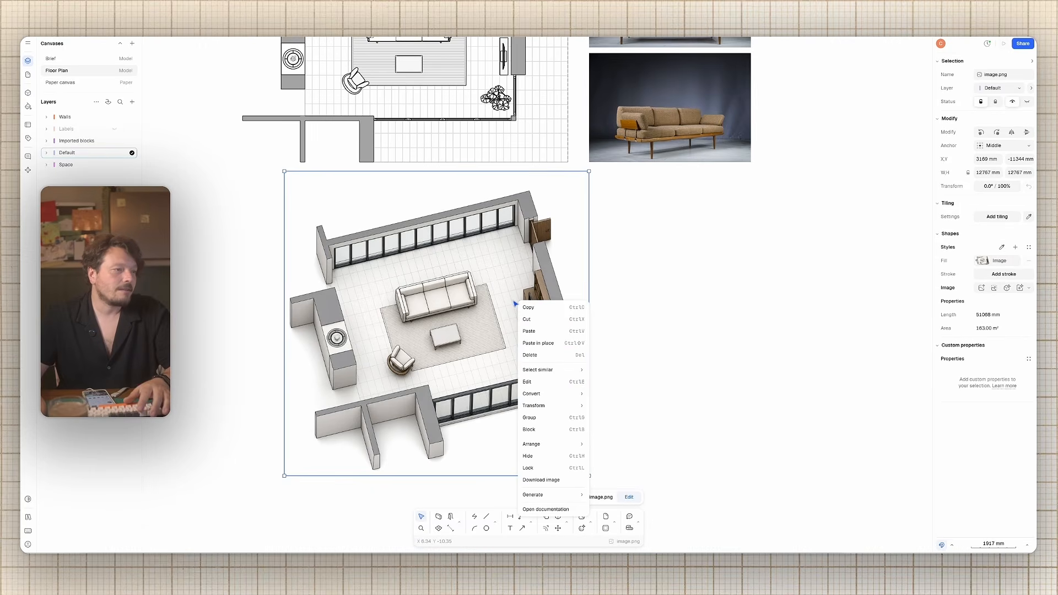
pyautogui.click(594, 526)
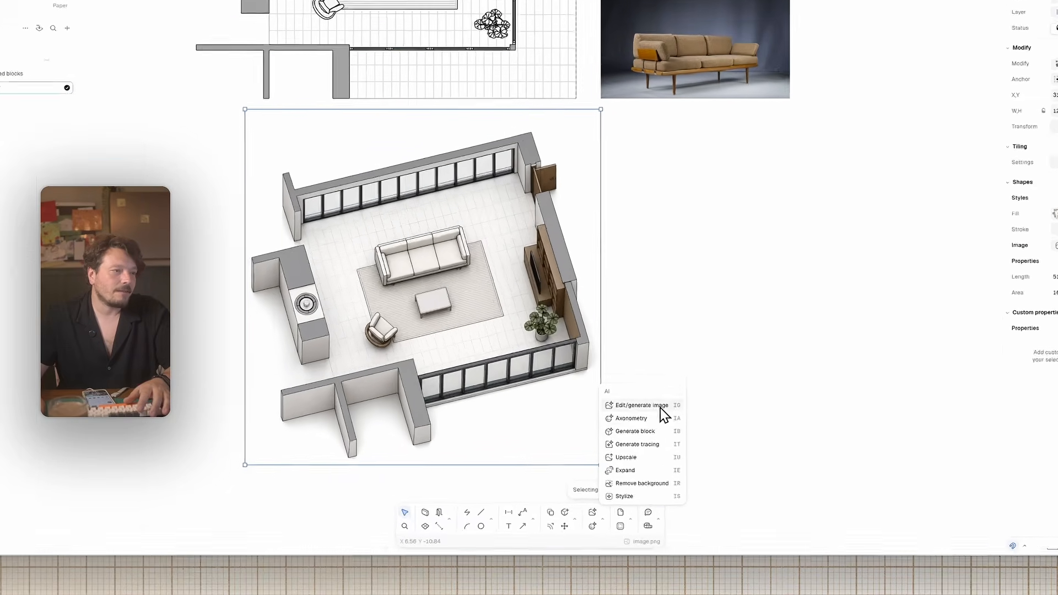
pyautogui.click(628, 425)
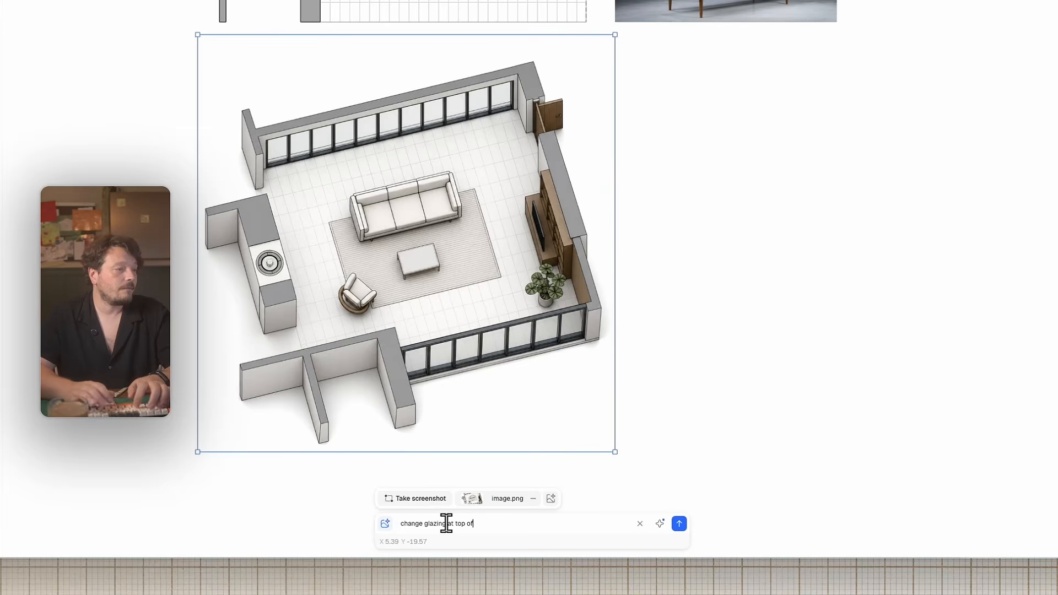
pyautogui.write('room ro')
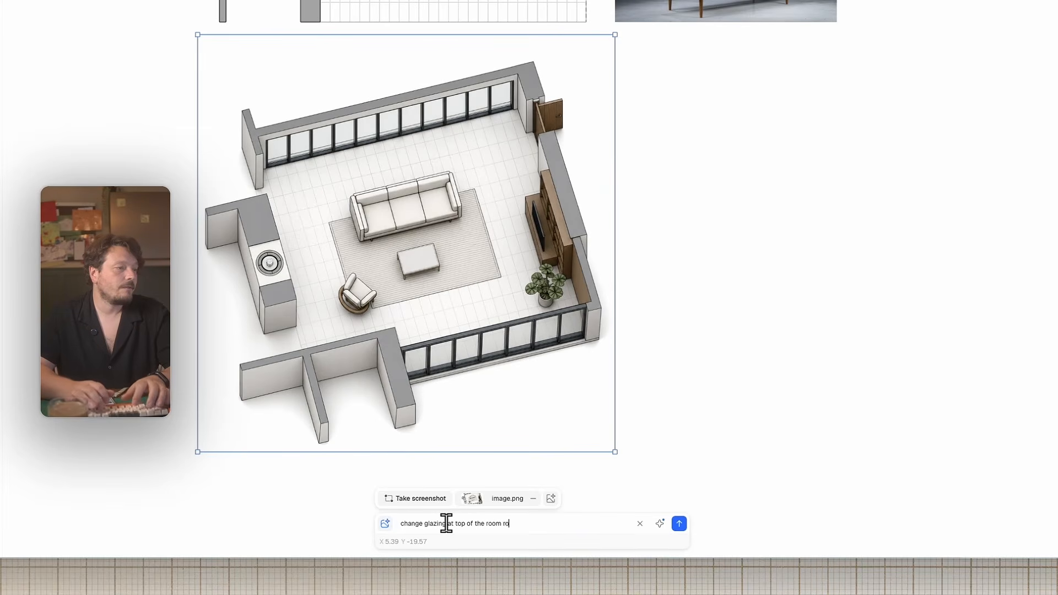
pyautogui.write('g ribbon window')
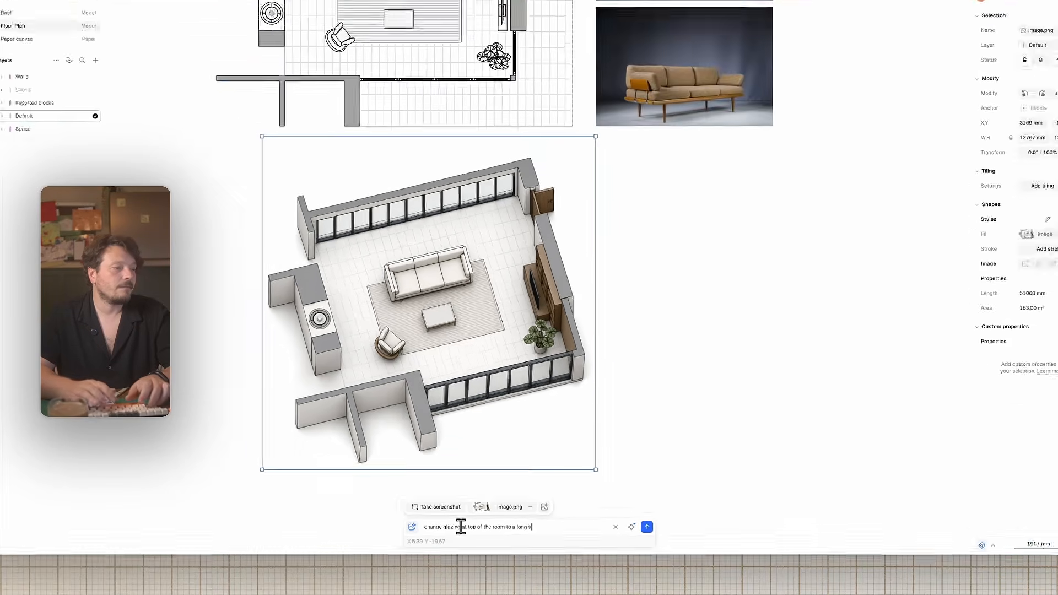
pyautogui.press('Return')
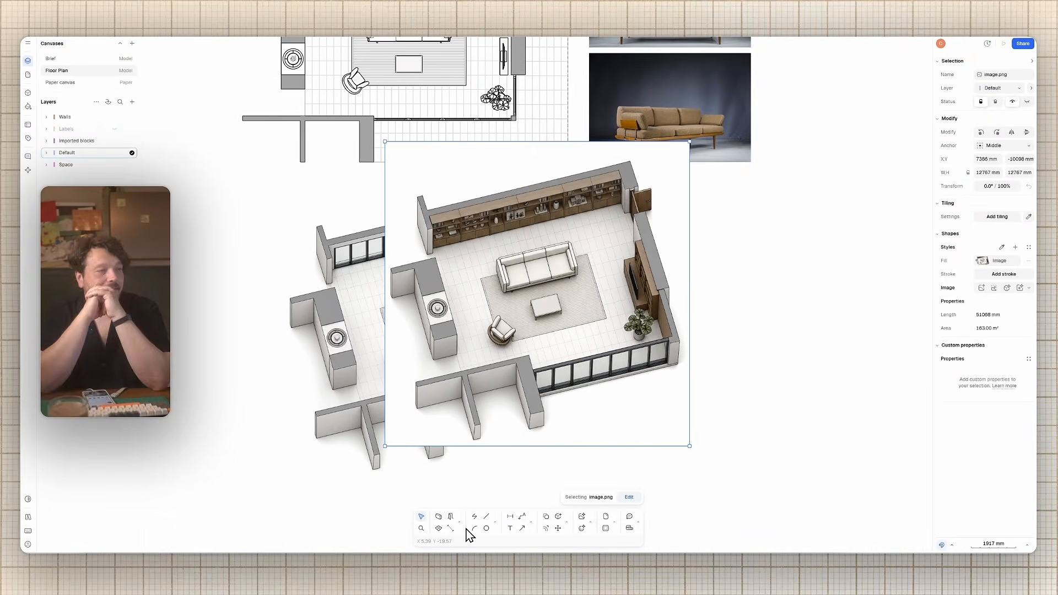
# Delete the original axonometric image and move the edited version beside the two sofa photos.
pyautogui.click(353, 339)
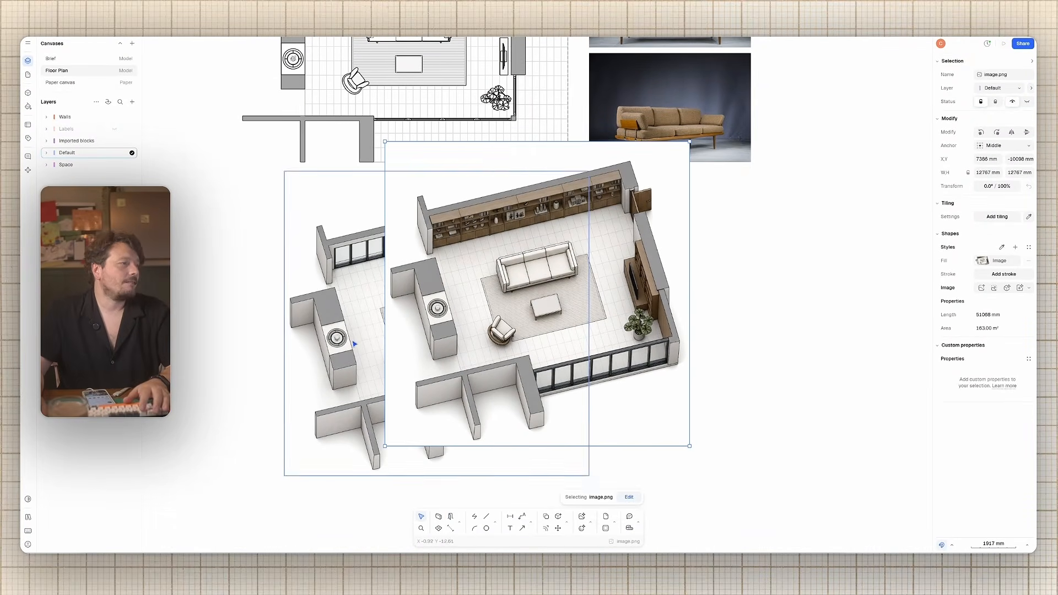
pyautogui.press('Delete')
pyautogui.scroll(-5, 339, 345)
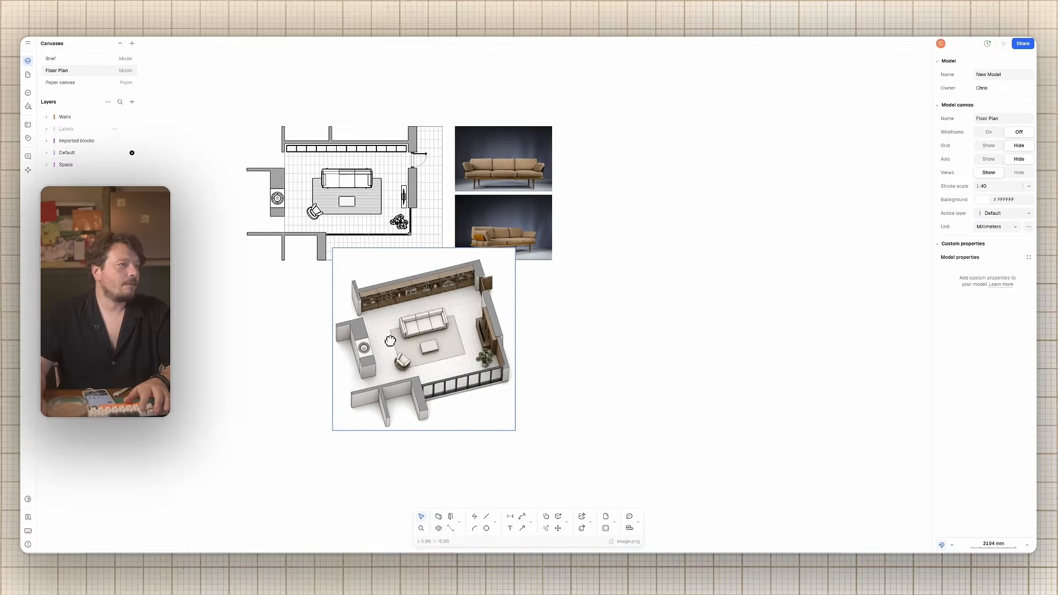
pyautogui.moveTo(449, 353); pyautogui.dragTo(693, 212)
pyautogui.moveTo(693, 212); pyautogui.dragTo(446, 214, button='middle')
# Duplicate the edited axonometric image alongside itself and generate an AI version of the copy with the prompt "make this a realistic rendering".
pyautogui.keyDown('alt'); pyautogui.moveTo(447, 214); pyautogui.dragTo(638, 214); pyautogui.keyUp('alt')
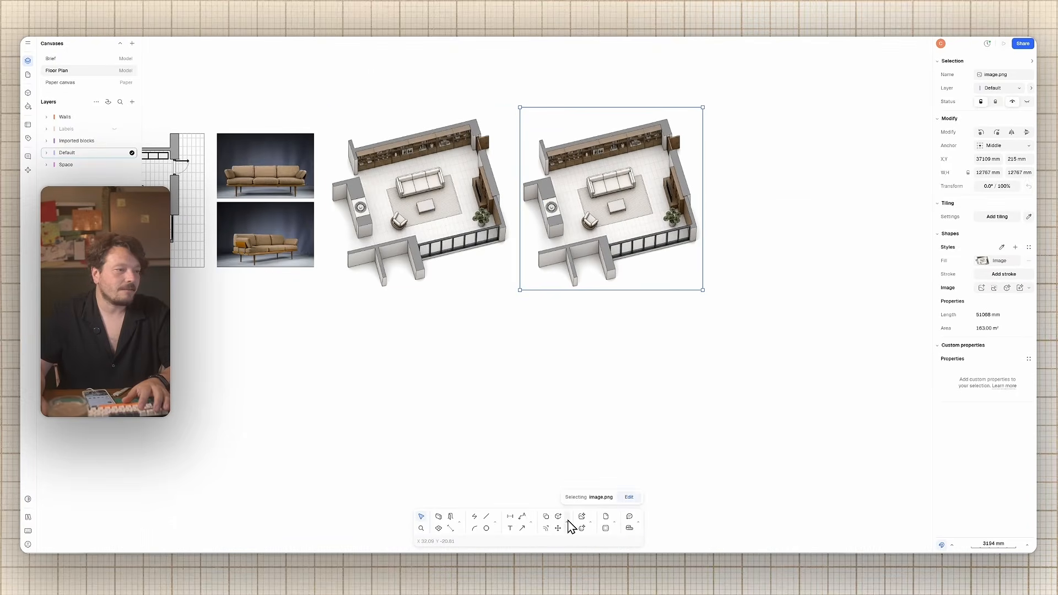
pyautogui.click(590, 522)
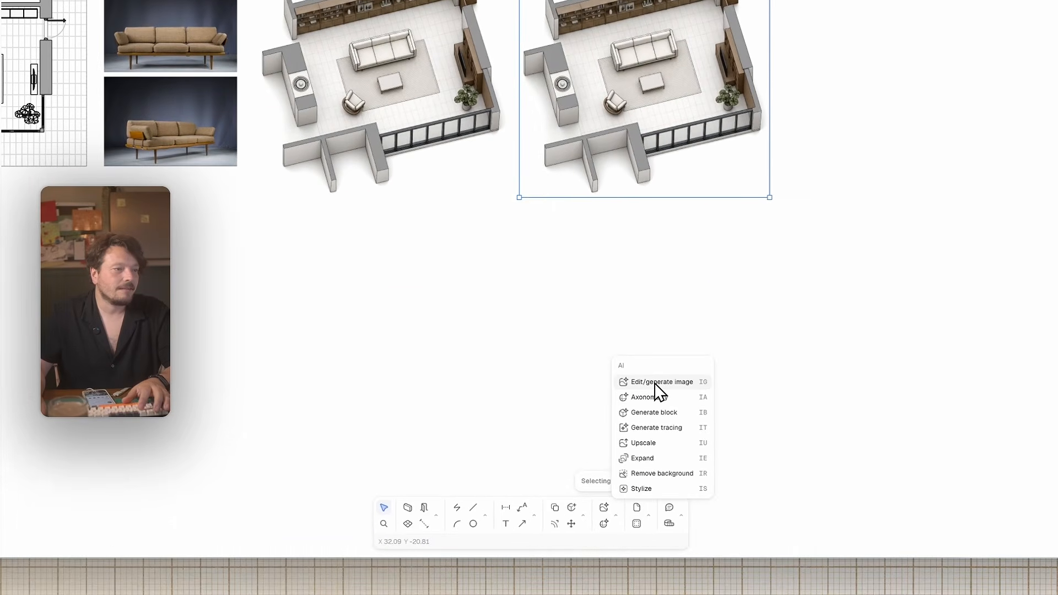
pyautogui.click(655, 383)
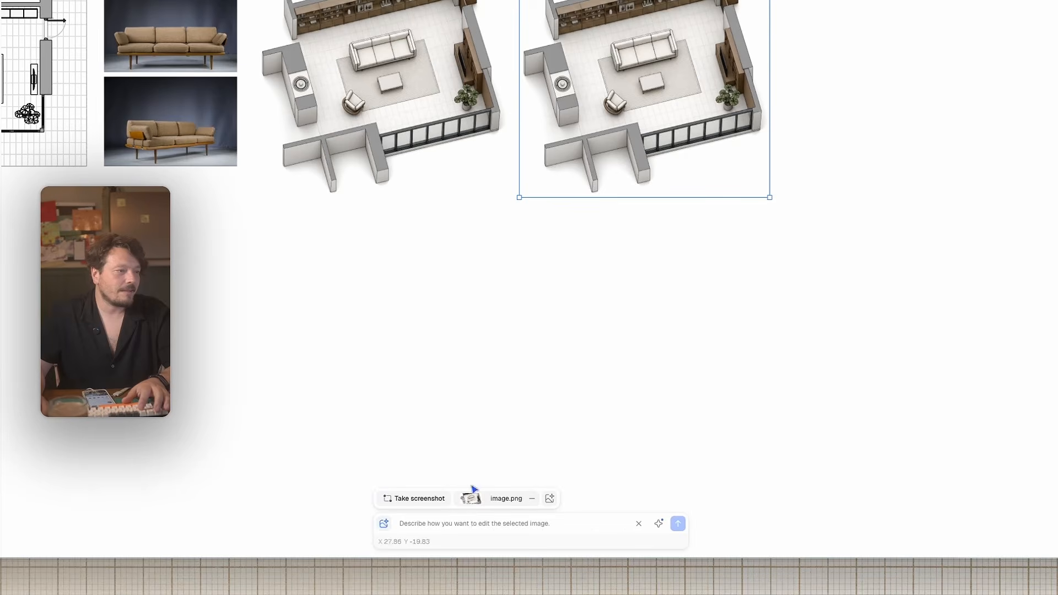
pyautogui.write('make thi')
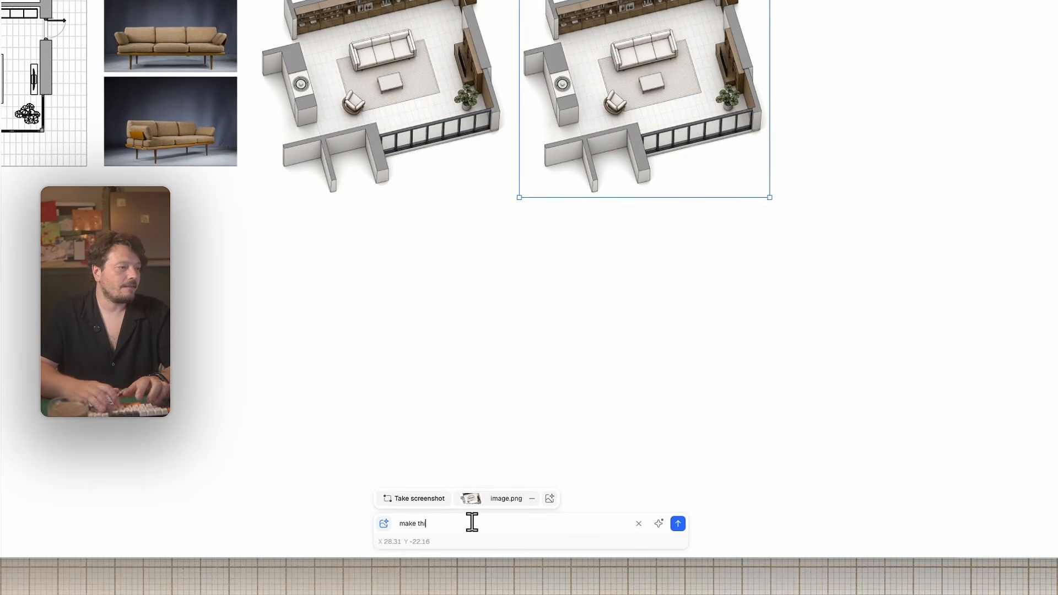
pyautogui.write('s a rendering')
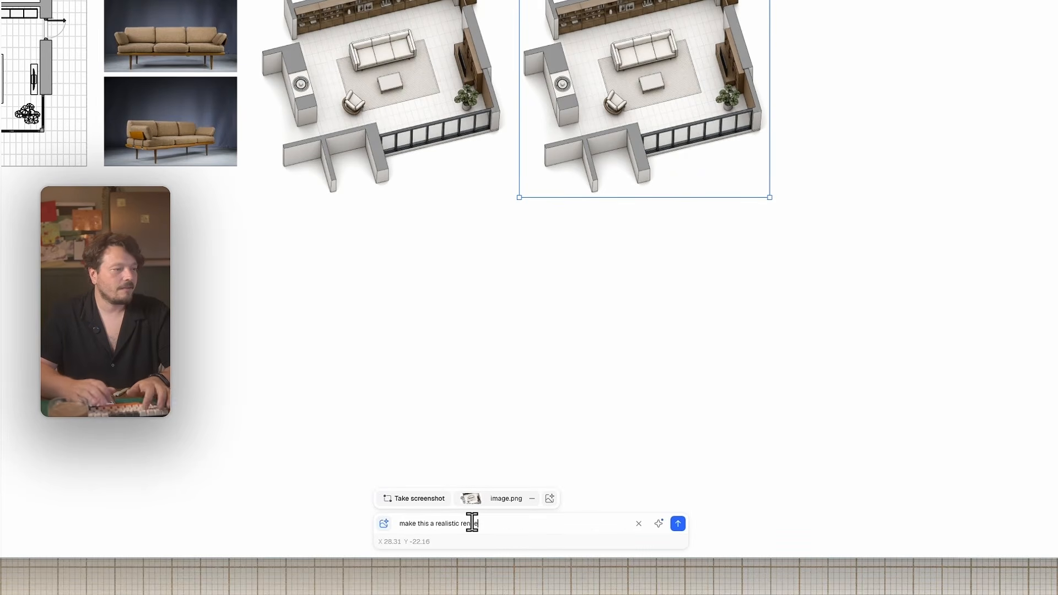
pyautogui.press('Return')
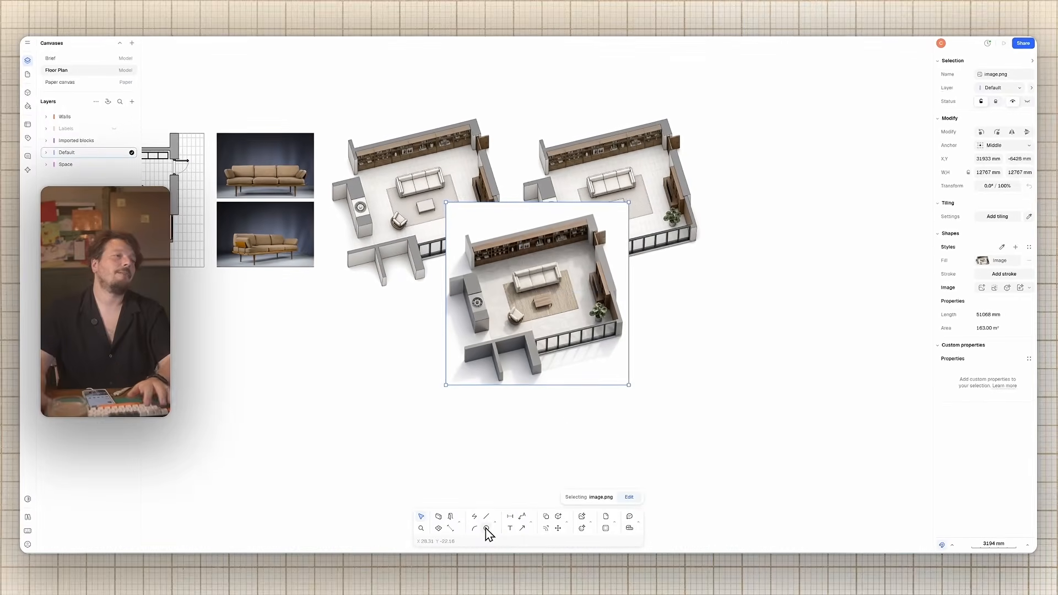
# Delete the duplicated axonometric image and scale the realistic render down to 37%.
pyautogui.press('Delete')
pyautogui.click(461, 212)
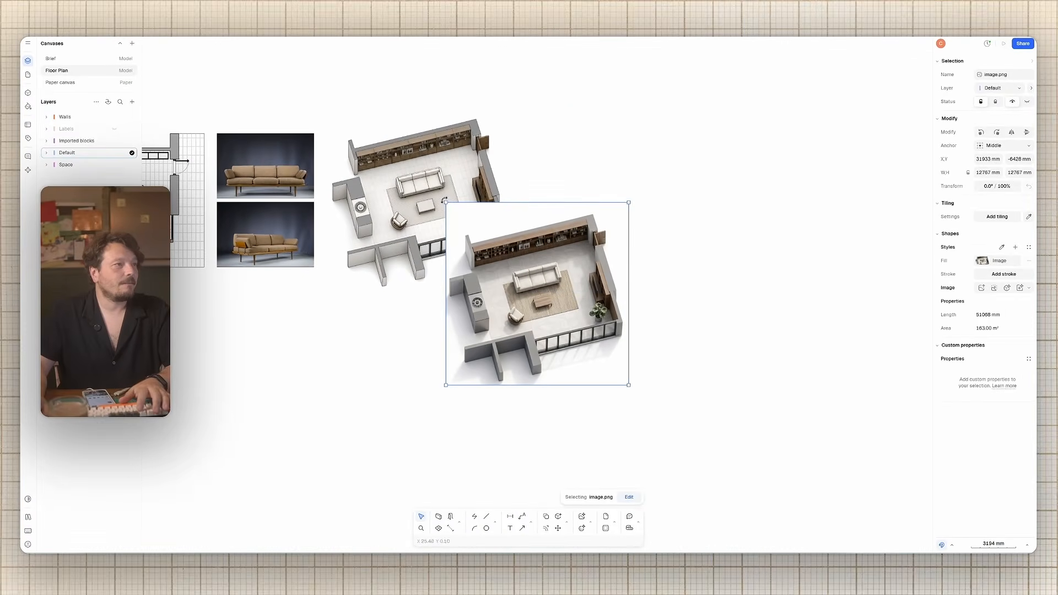
pyautogui.moveTo(445, 200); pyautogui.dragTo(512, 226)
pyautogui.hotkey('shift', '2')
pyautogui.scroll(-3, 537, 245)
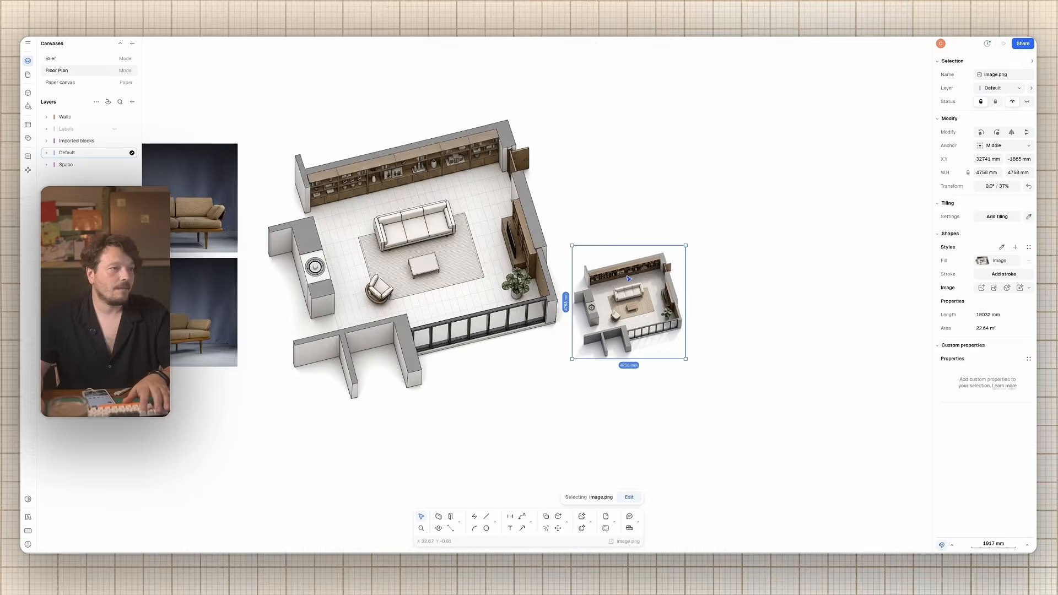
# Move the scaled-down realistic render below the sofa photos.
pyautogui.moveTo(638, 299); pyautogui.dragTo(702, 294, button='middle')
pyautogui.moveTo(702, 294); pyautogui.dragTo(245, 444)
pyautogui.moveTo(334, 389); pyautogui.dragTo(340, 384, button='middle')
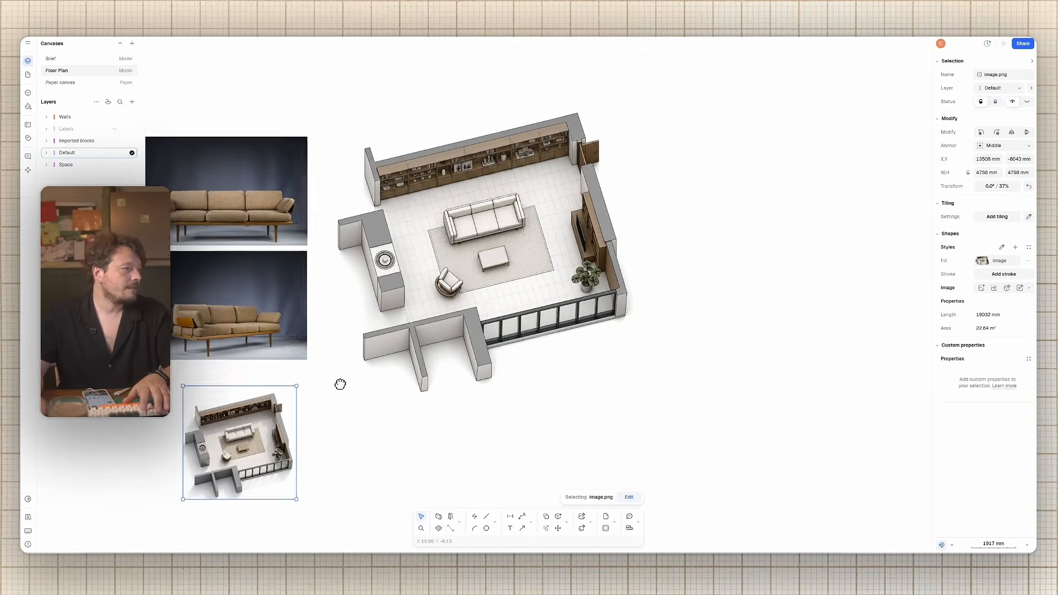
pyautogui.scroll(3, 341, 342)
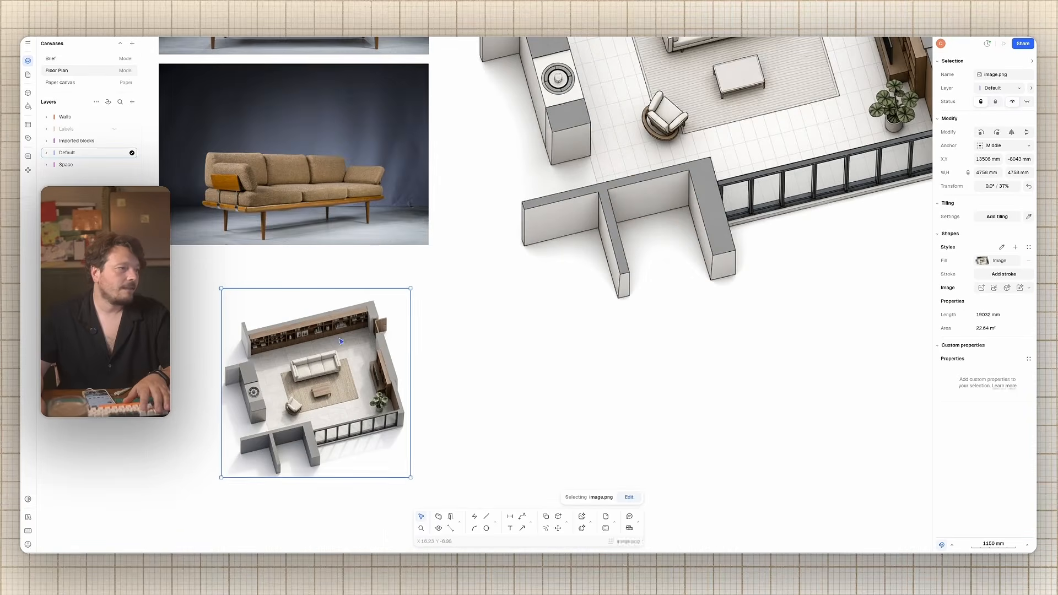
# Generate an AI edit from the render and the upper sofa photo with the prompt "match the sofa from the image into the axonometric".
pyautogui.click(588, 523)
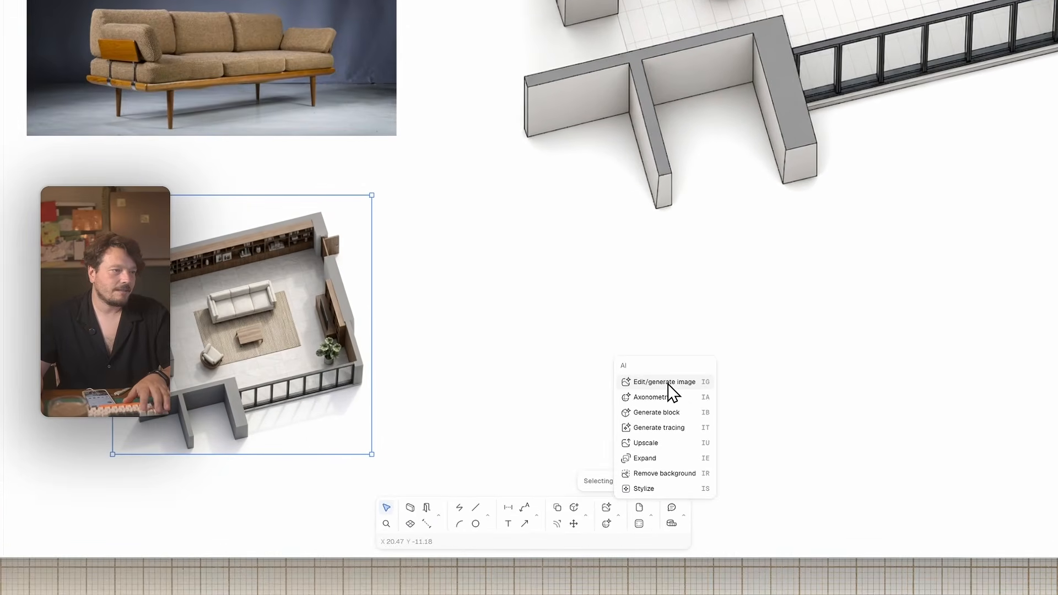
pyautogui.click(665, 381)
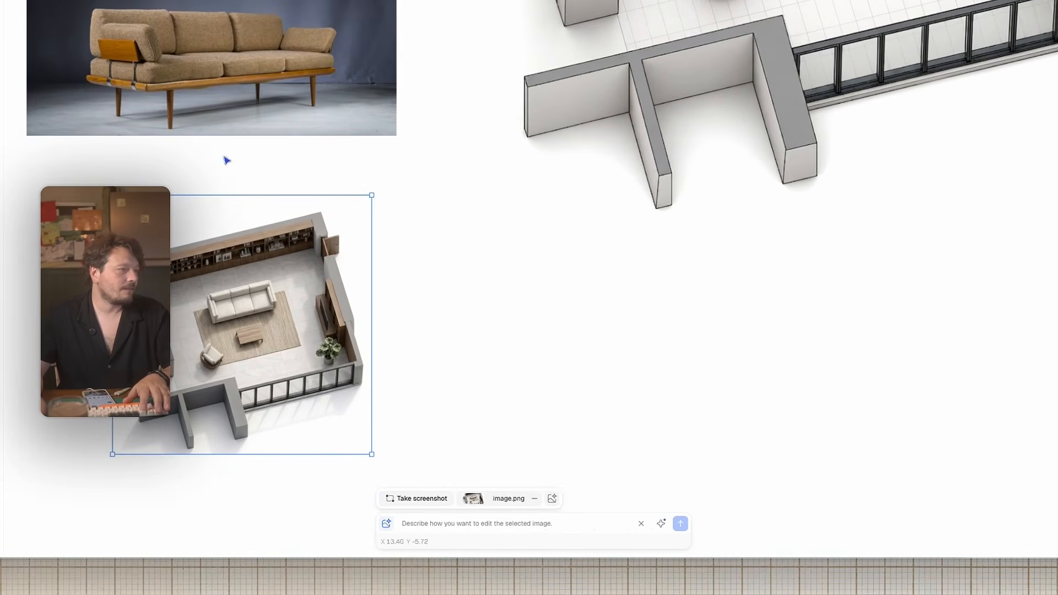
pyautogui.scroll(-3, 479, 354)
pyautogui.keyDown('shift'); pyautogui.click(400, 167); pyautogui.keyUp('shift')
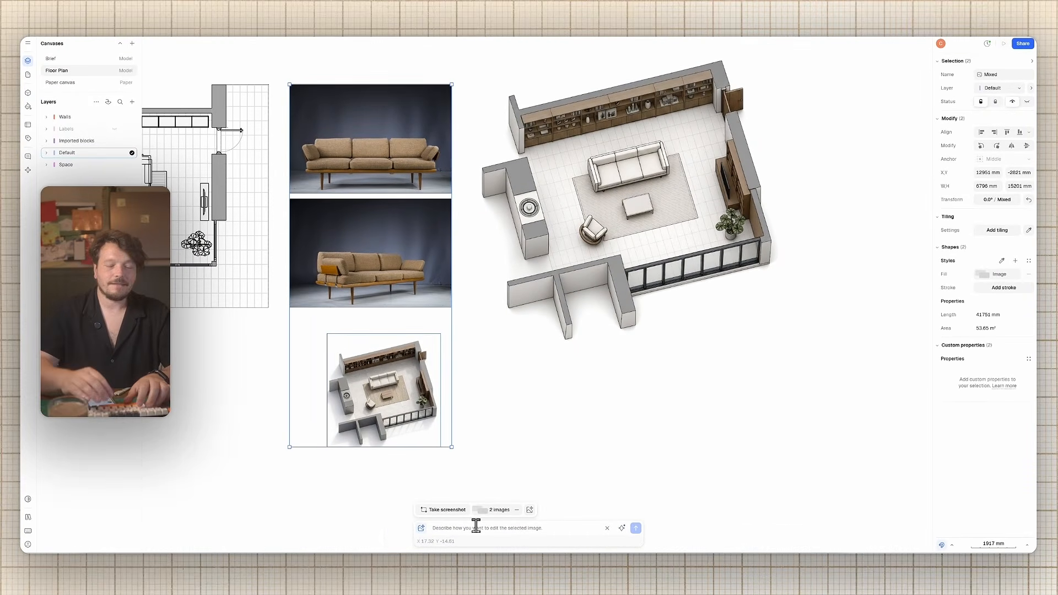
pyautogui.write('match the sofa from')
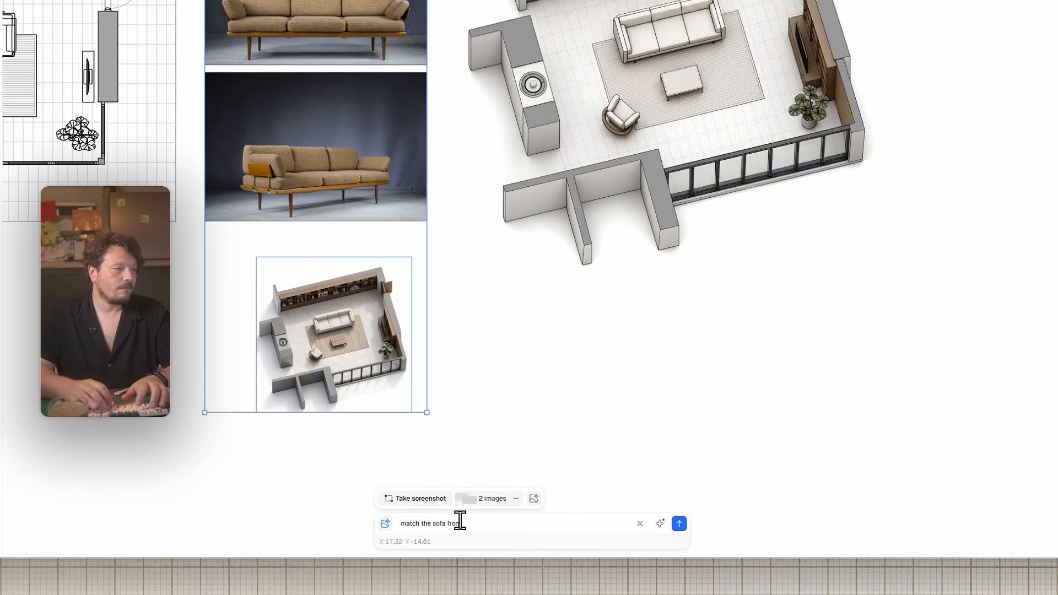
pyautogui.write(' the image into the axon')
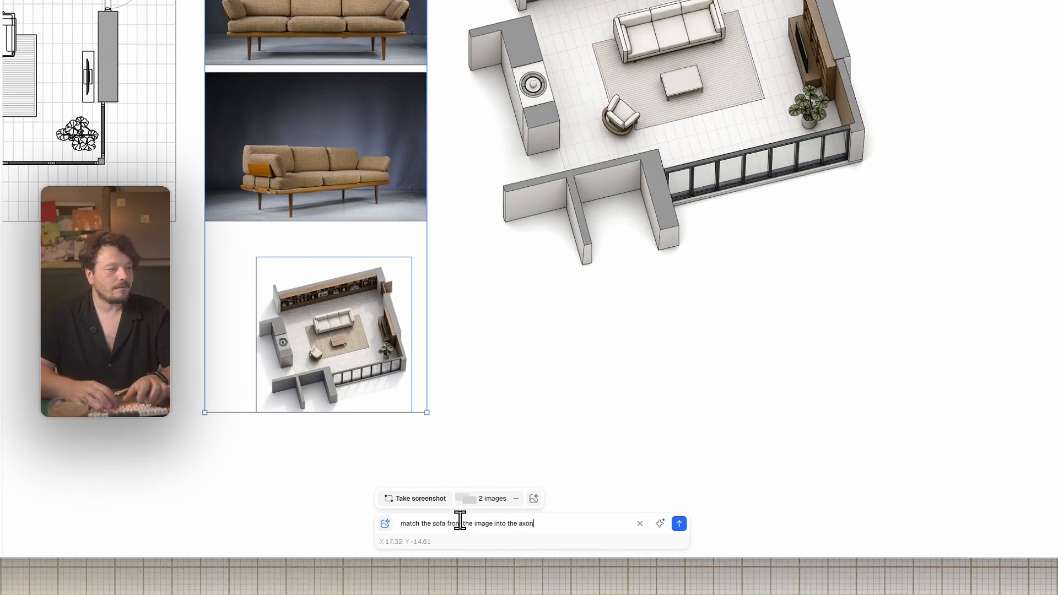
pyautogui.write('ometric')
pyautogui.press('Return')
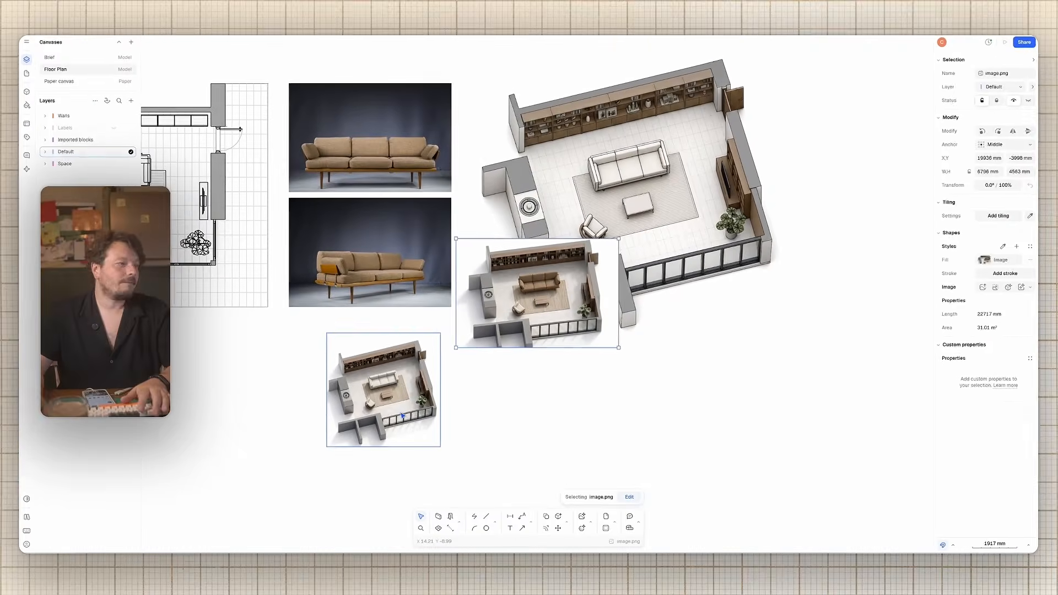
# Delete the small source render and the large unrendered axonometry, and place the version with the new sofa beside the sofa photos.
pyautogui.click(401, 414)
pyautogui.press('Delete')
pyautogui.click(527, 300)
pyautogui.moveTo(527, 300); pyautogui.dragTo(346, 390, button='middle')
pyautogui.moveTo(348, 387); pyautogui.dragTo(387, 289)
pyautogui.press('Delete')
# Enlarge the render with the matched sofa and align it beside the two sofa photos.
pyautogui.click(393, 281)
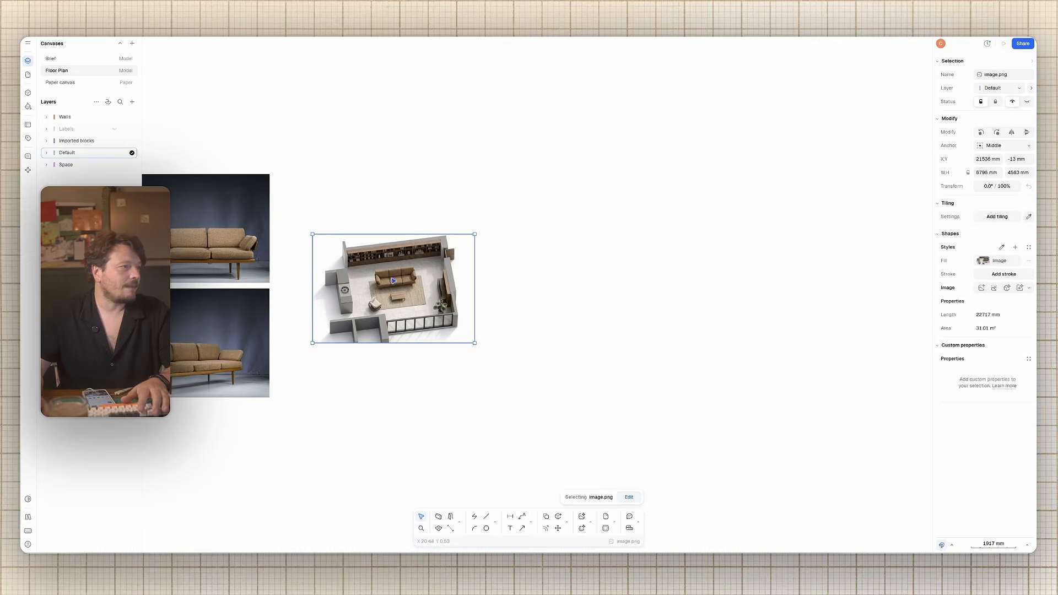
pyautogui.moveTo(474, 343); pyautogui.dragTo(668, 473)
pyautogui.moveTo(539, 410); pyautogui.dragTo(518, 349)
pyautogui.click(718, 344)
pyautogui.scroll(5, 469, 283)
pyautogui.scroll(-5, 469, 283)
pyautogui.hscroll(3, 427, 300)
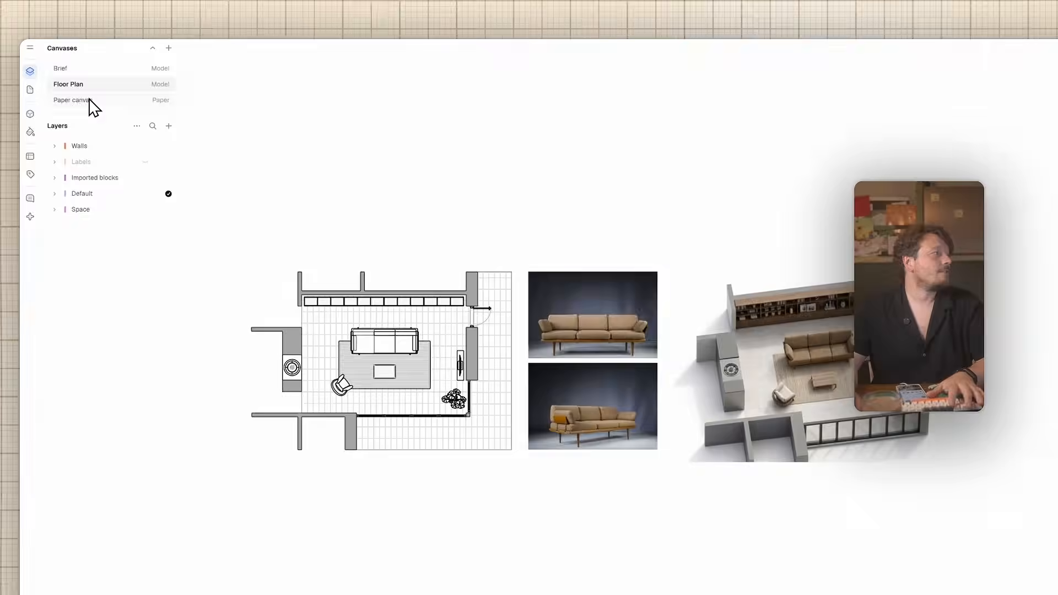
# Open the Paper canvas and create its first page.
pyautogui.click(91, 105)
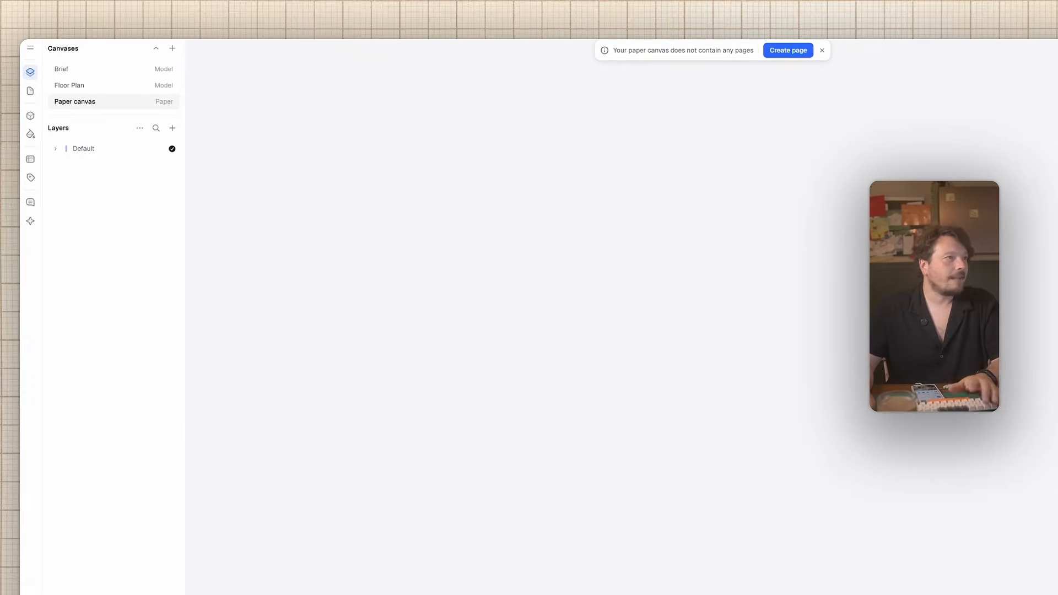
pyautogui.click(754, 52)
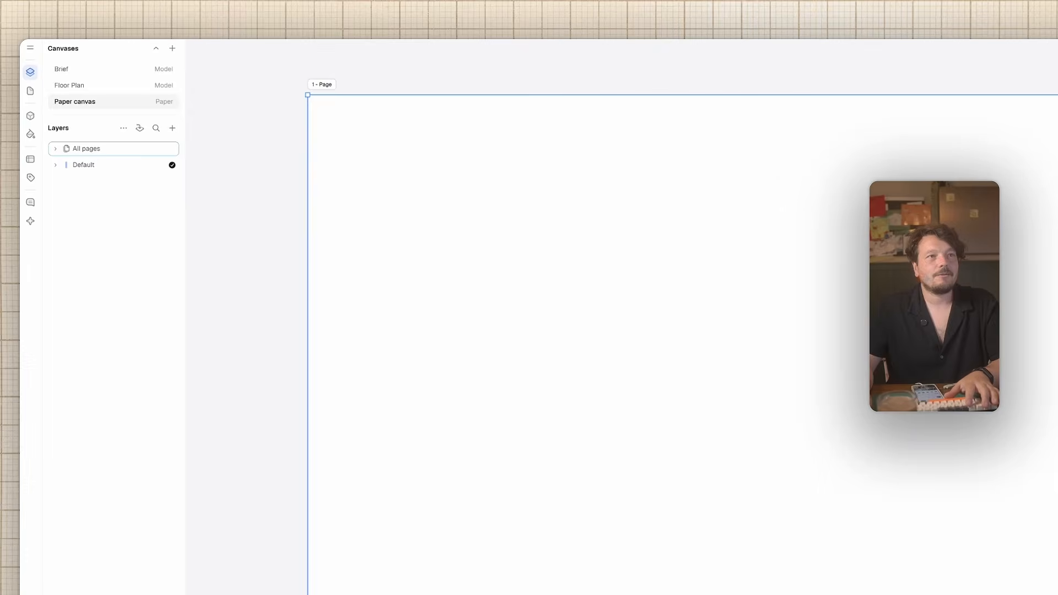
pyautogui.scroll(-5, 811, 213)
# Insert a view of the Brief canvas, scale it to 67%, and crop its frame to fit the page.
pyautogui.click(249, 141)
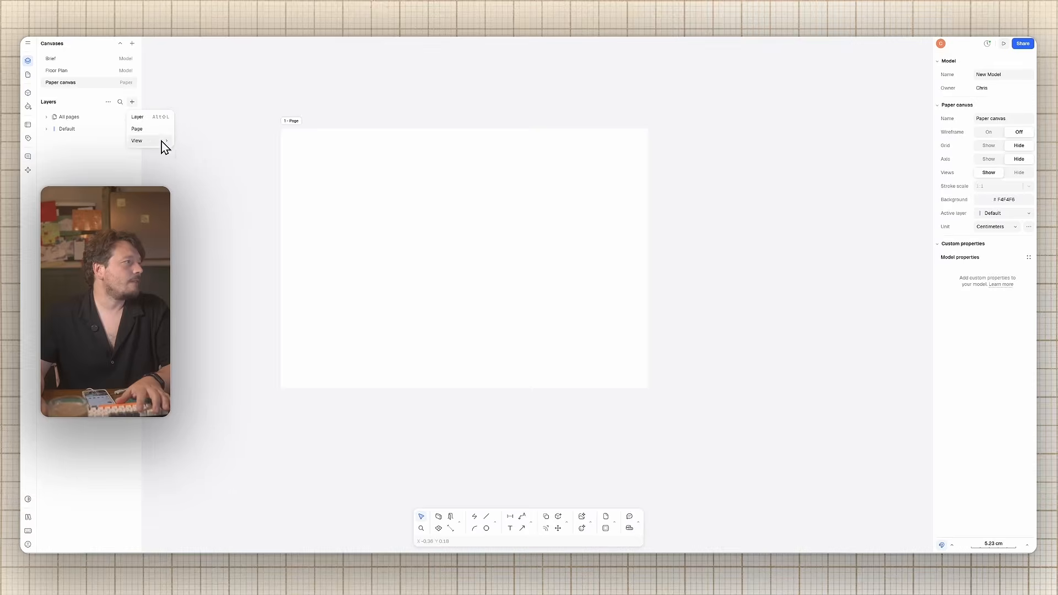
pyautogui.moveTo(165, 144)
pyautogui.click(192, 158)
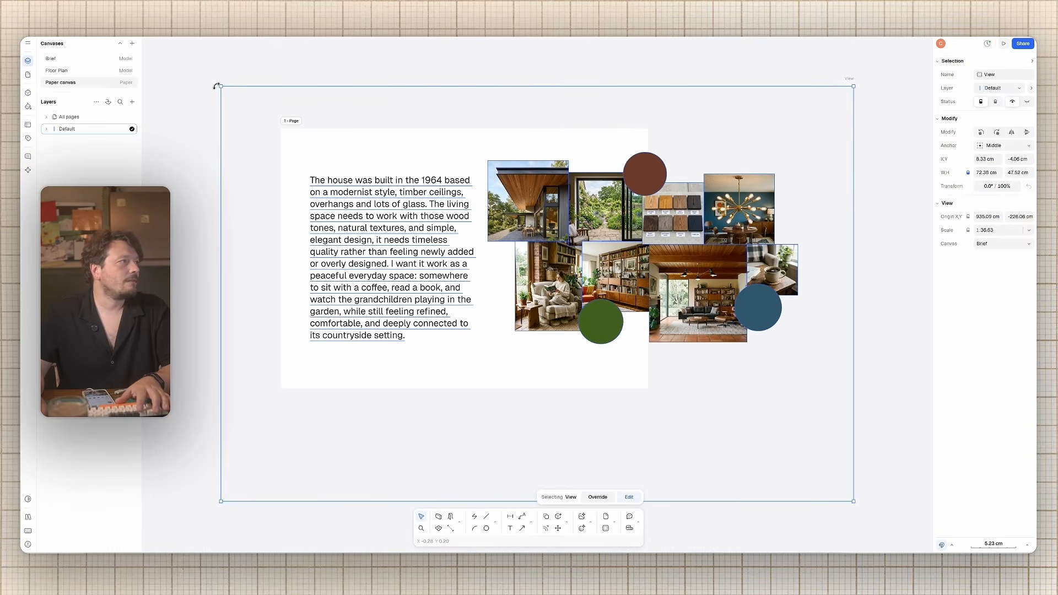
pyautogui.moveTo(219, 86); pyautogui.dragTo(366, 151)
pyautogui.moveTo(626, 162); pyautogui.dragTo(648, 149)
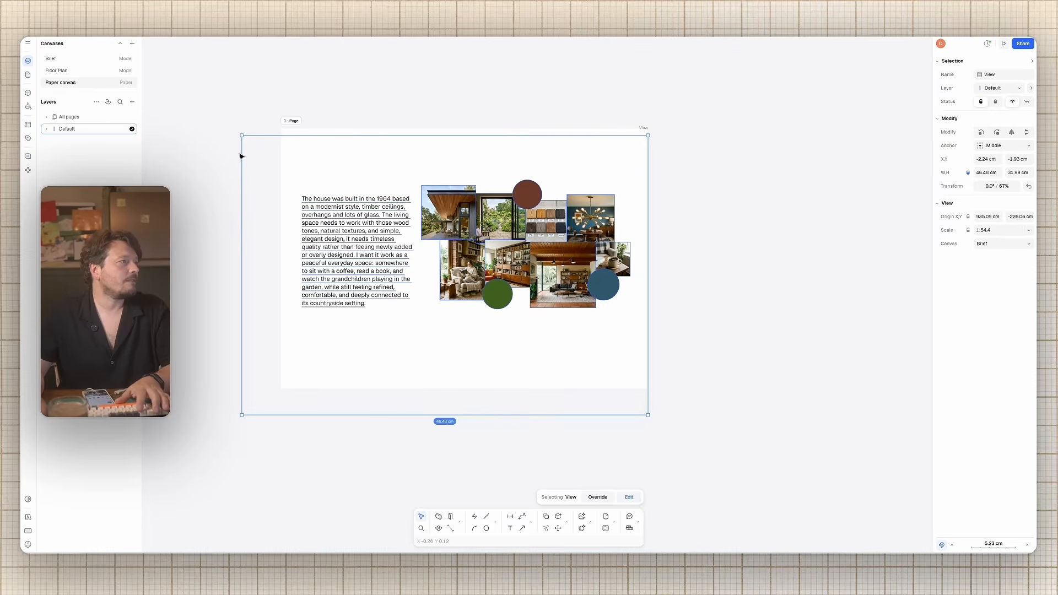
pyautogui.moveTo(241, 150); pyautogui.dragTo(281, 151)
pyautogui.moveTo(526, 416); pyautogui.dragTo(521, 382)
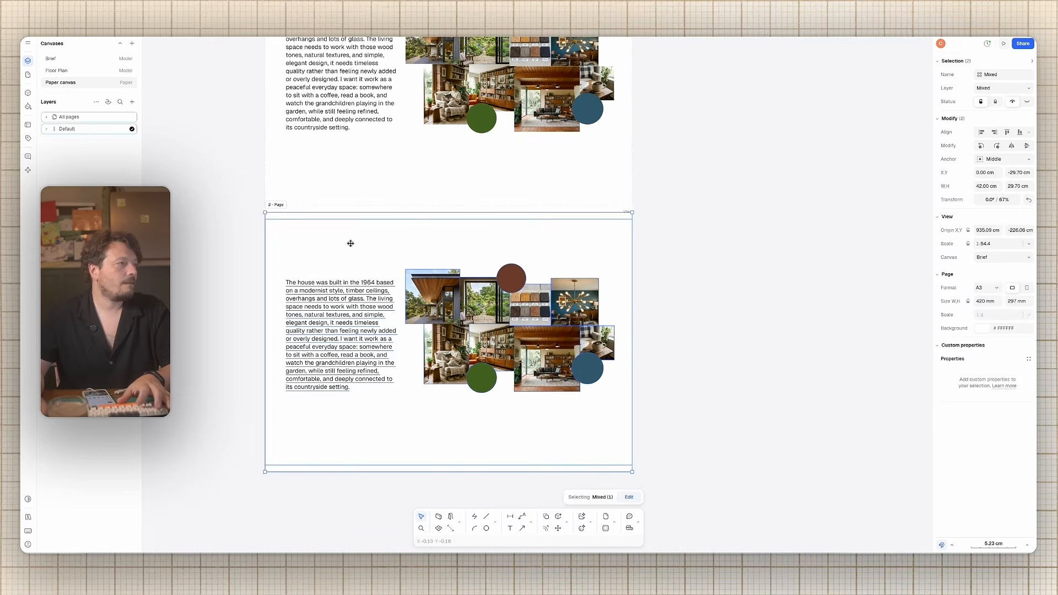
# Insert a view of the Floor Plan canvas on the second page and set its scale to 1:50.
pyautogui.press('Escape')
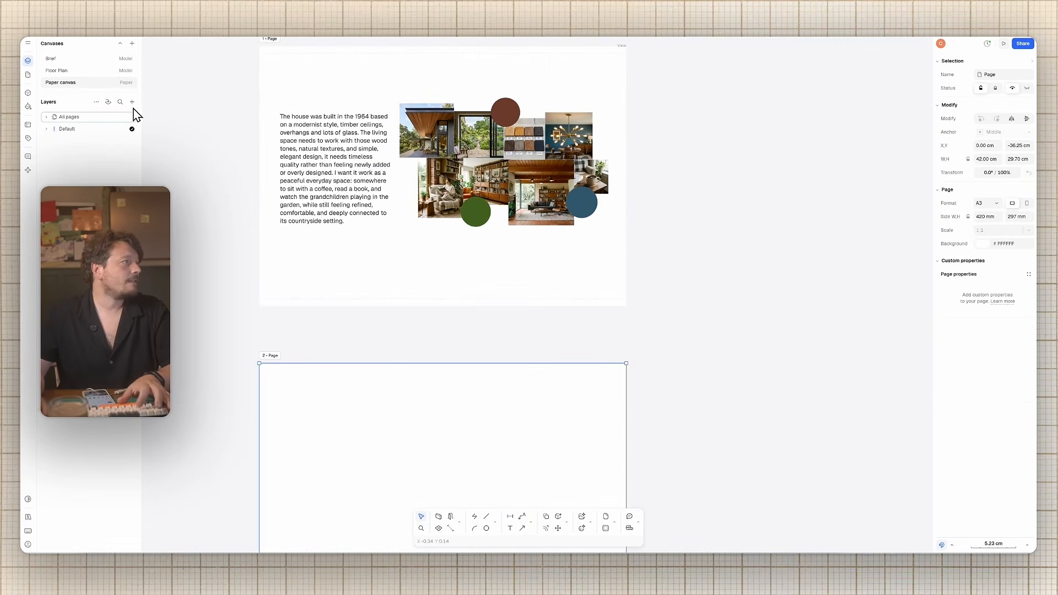
pyautogui.click(132, 101)
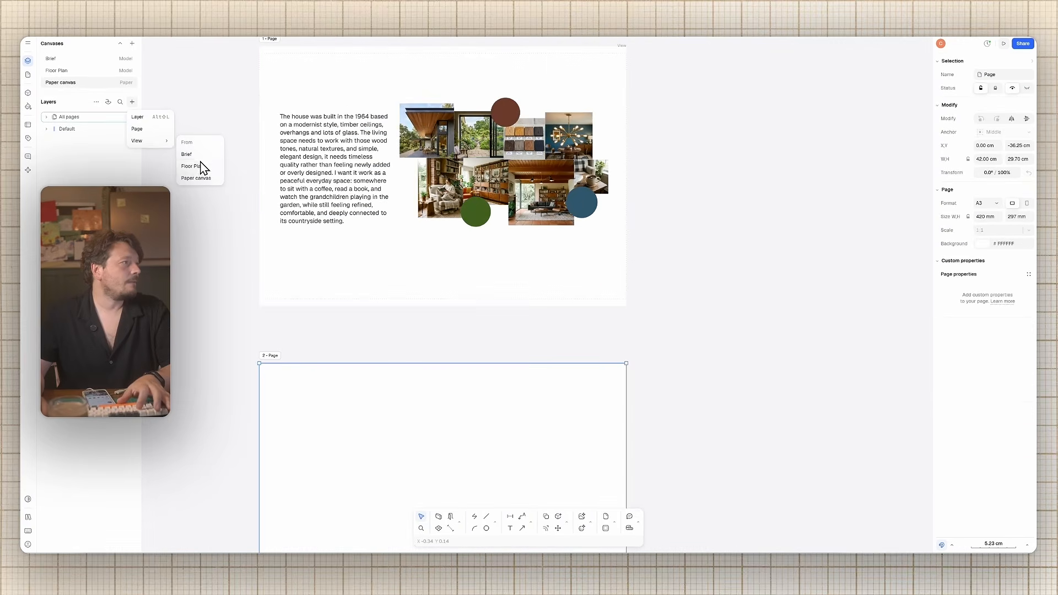
pyautogui.click(201, 165)
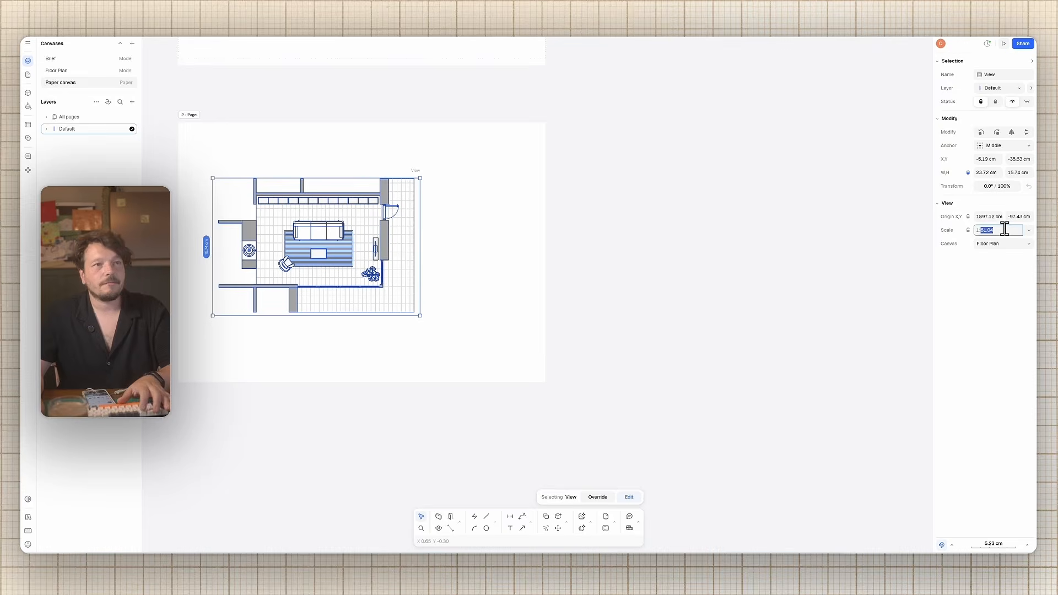
pyautogui.write('50')
pyautogui.press('Return')
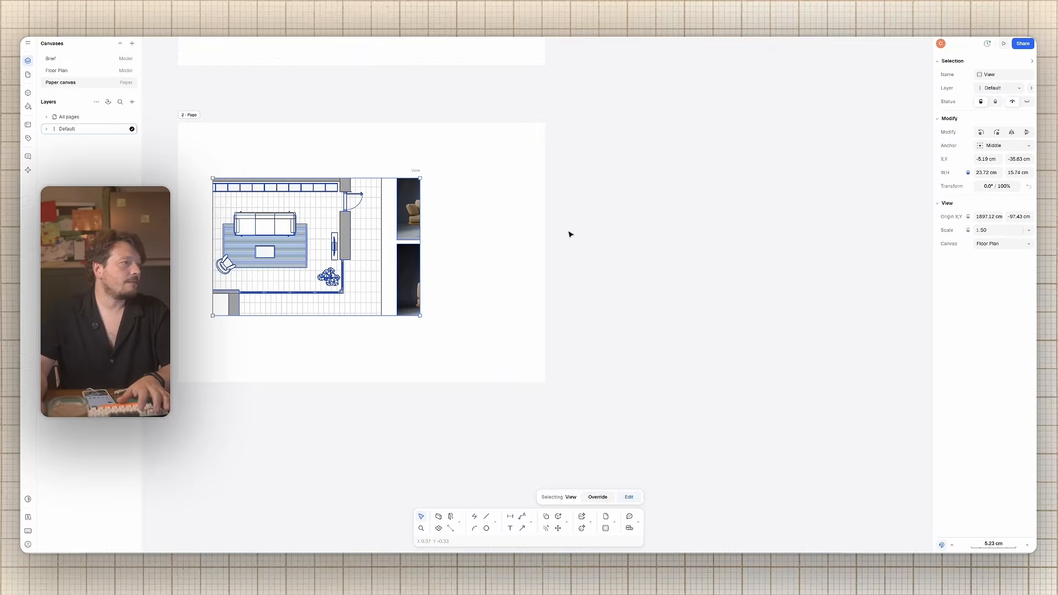
# Shift the plan inside its view, enlarge the frame to fit the whole plan, and centre it on the second page.
pyautogui.doubleClick(282, 225)
pyautogui.moveTo(282, 225); pyautogui.dragTo(344, 230)
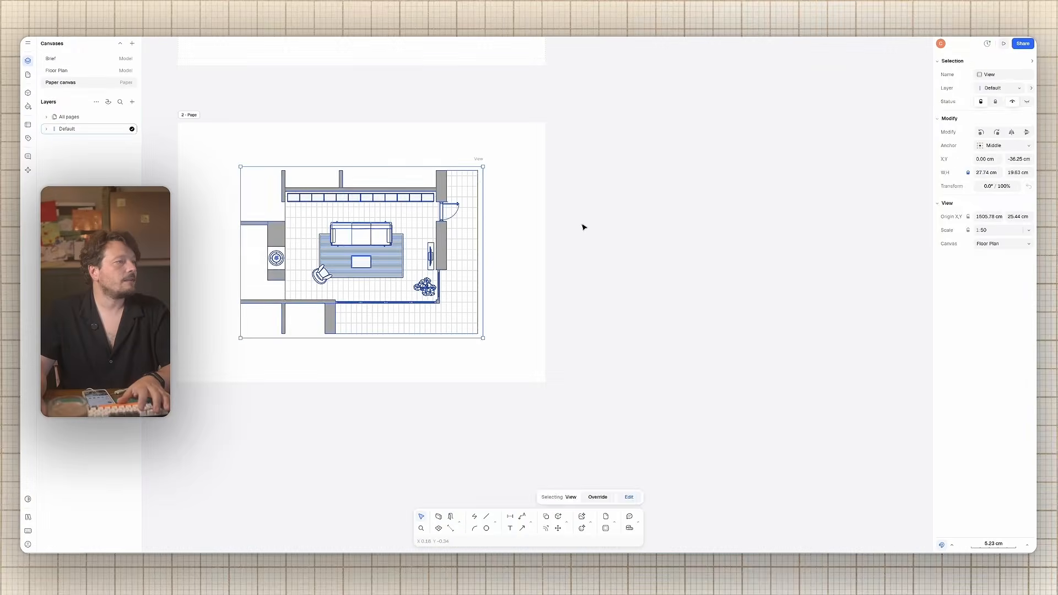
pyautogui.click(583, 226)
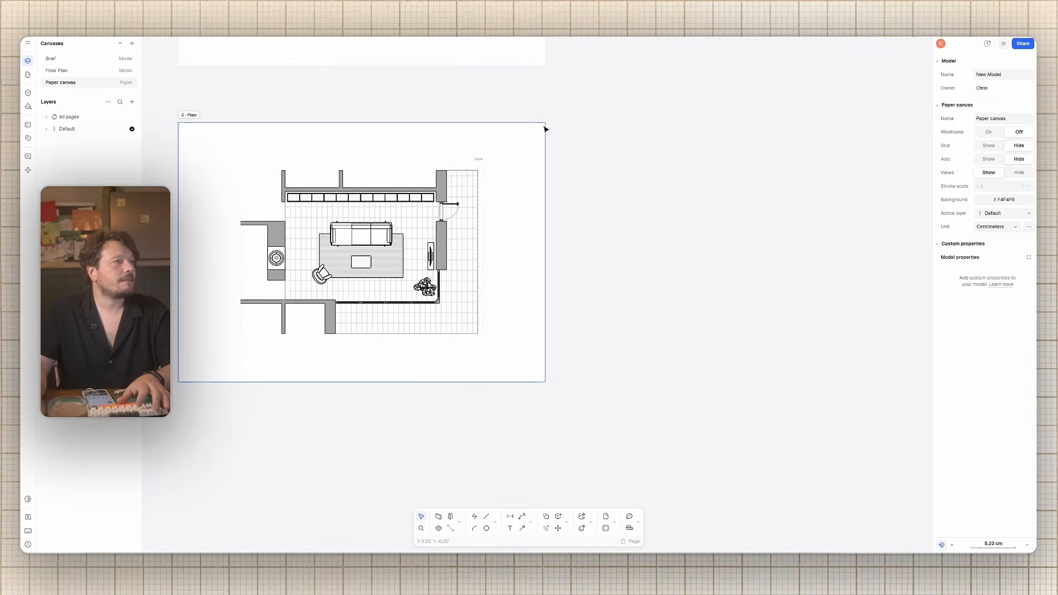
# Duplicate the second page with its floor plan view directly below it as a third page.
pyautogui.click(540, 128)
pyautogui.press('d')
pyautogui.click(545, 58)
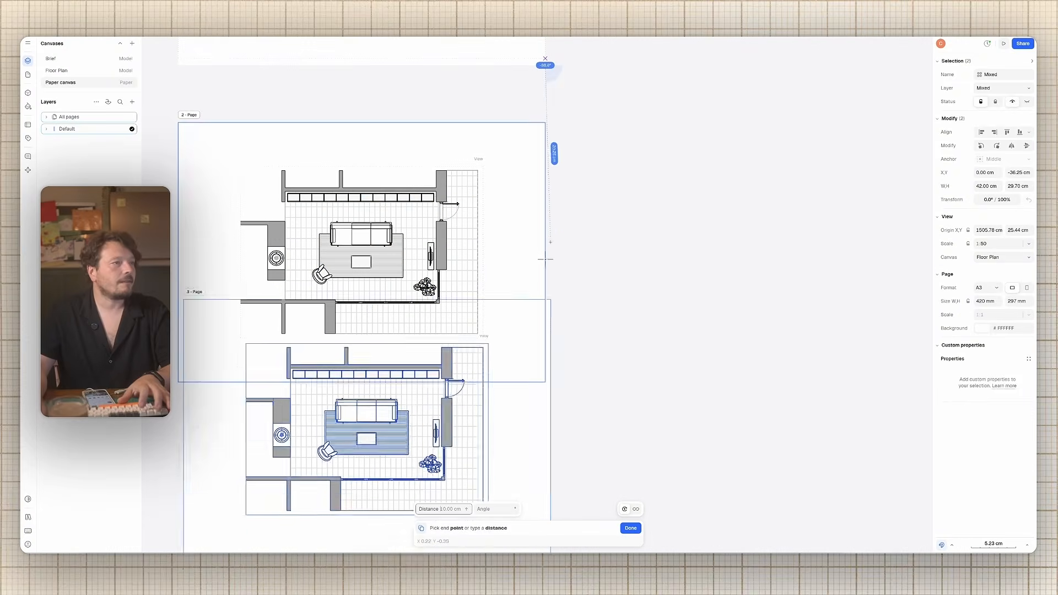
pyautogui.click(550, 370)
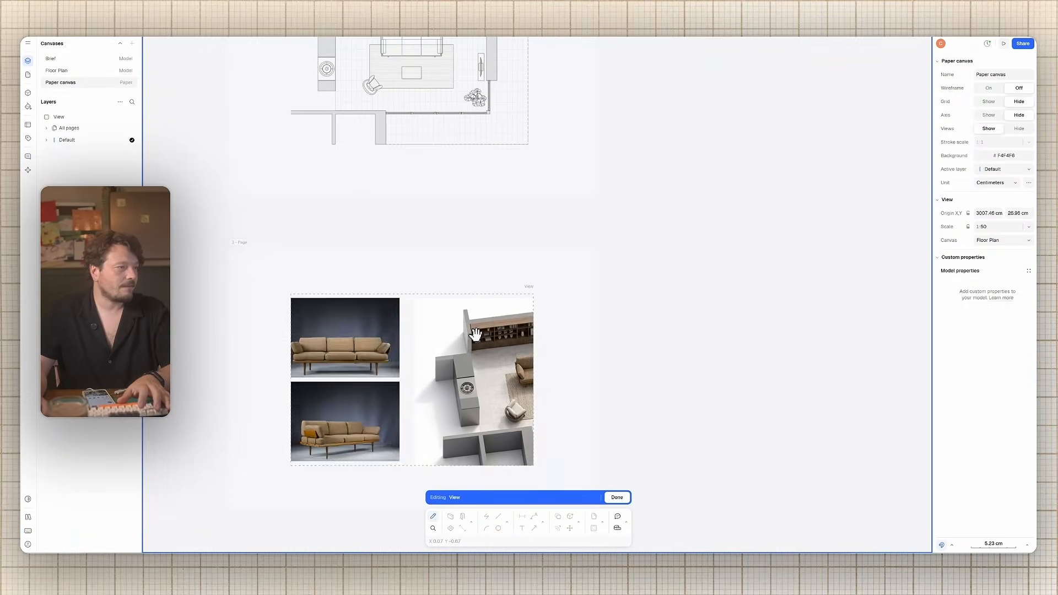
# Shift the third page's view to the axonometric render with the matched sofa and enlarge the view to fill the page.
pyautogui.moveTo(484, 343); pyautogui.dragTo(475, 344)
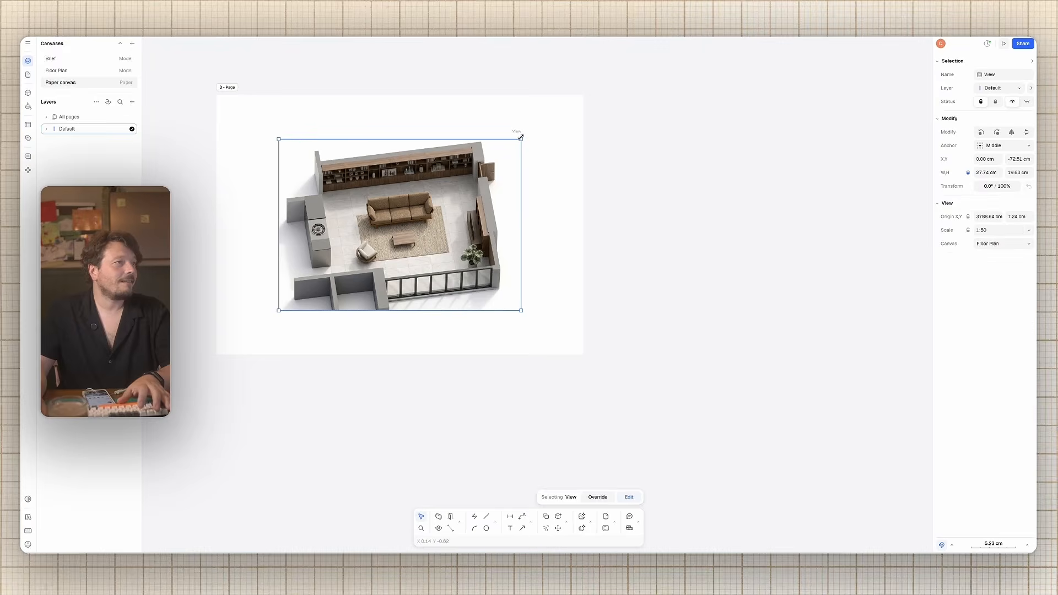
pyautogui.moveTo(521, 137); pyautogui.dragTo(556, 116)
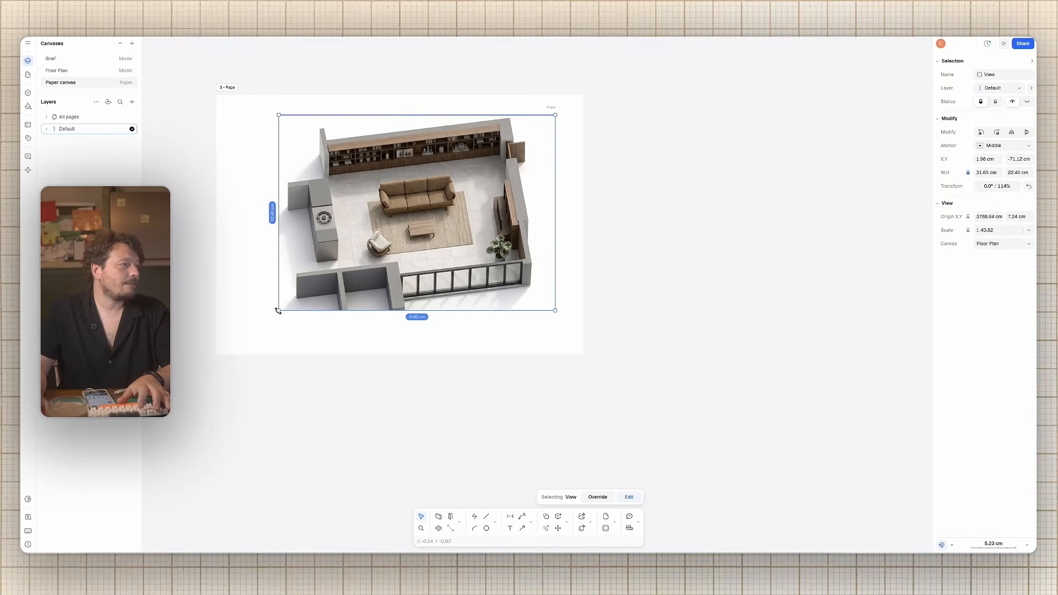
pyautogui.moveTo(278, 310); pyautogui.dragTo(277, 341)
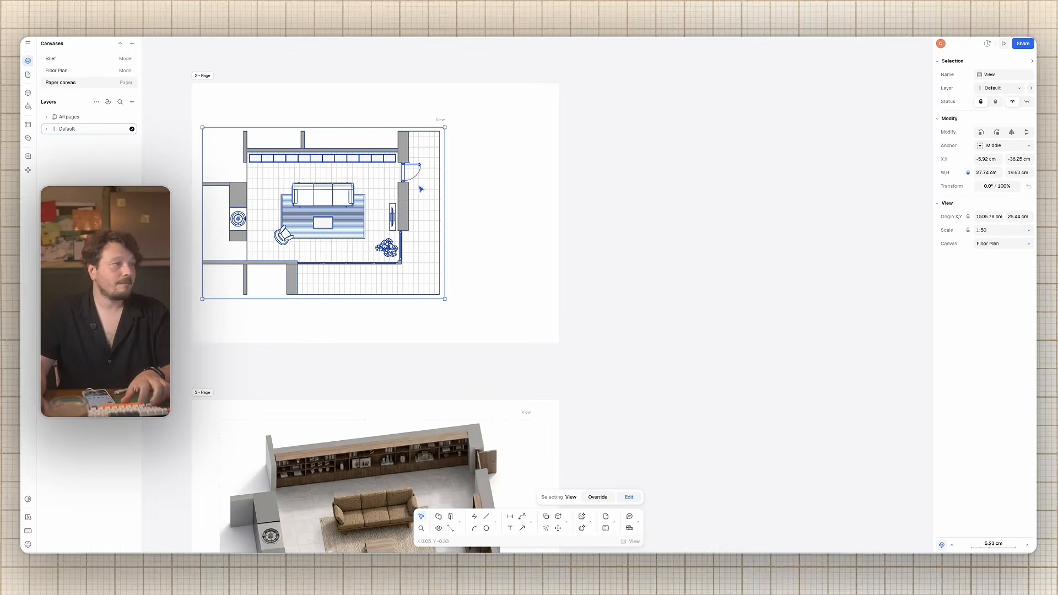
# Copy the floor plan view beside itself, shift its content to the two sofa photos, and crop the frame around them.
pyautogui.keyDown('alt'); pyautogui.moveTo(421, 189); pyautogui.dragTo(669, 189); pyautogui.keyUp('alt')
pyautogui.press('Escape')
pyautogui.doubleClick(524, 171)
pyautogui.hscroll(10, 511, 172)
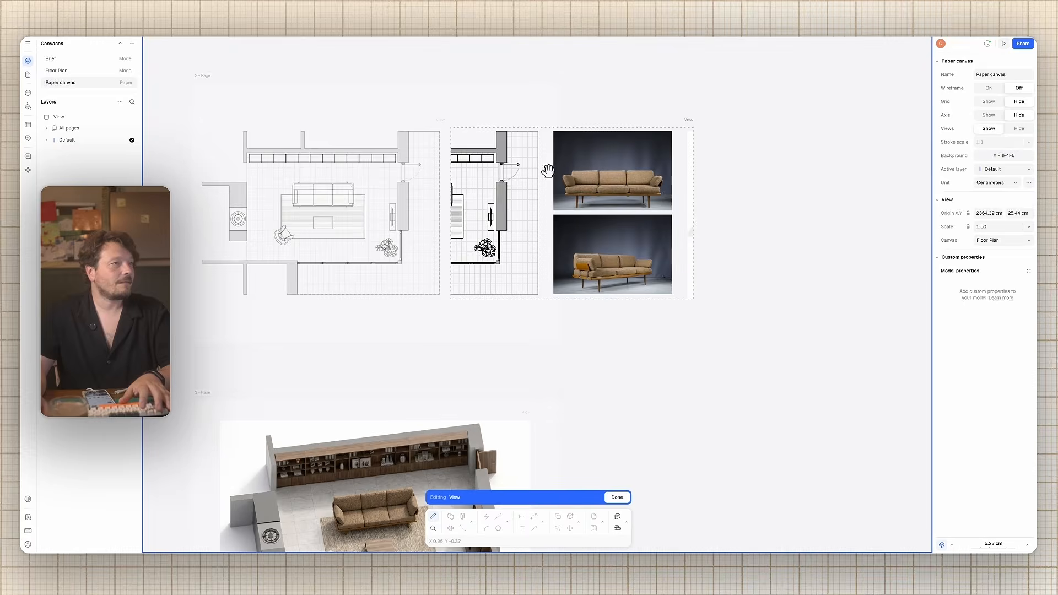
pyautogui.press('Escape')
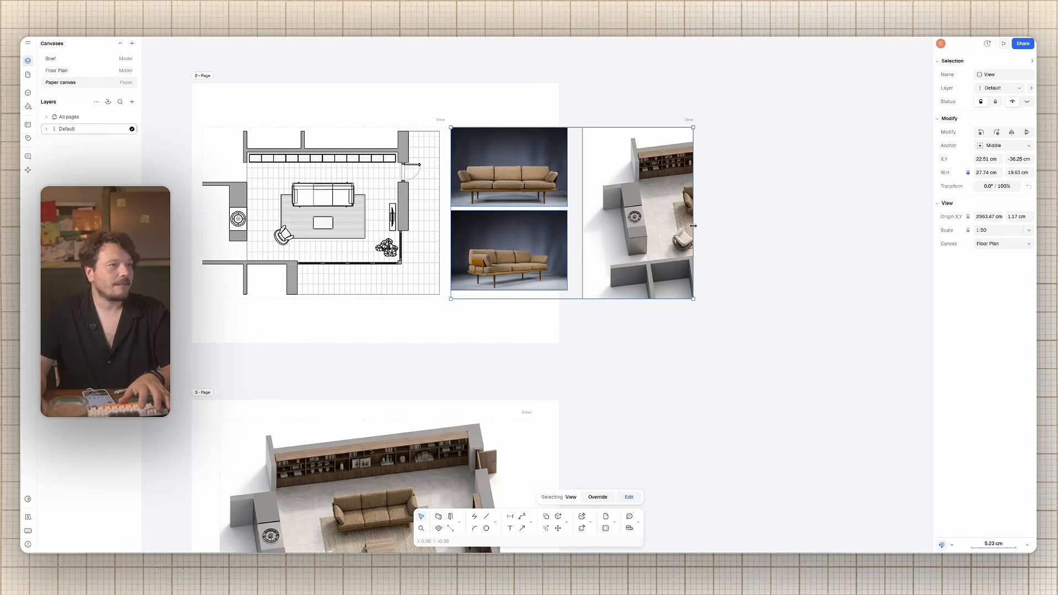
pyautogui.moveTo(693, 226); pyautogui.dragTo(583, 225)
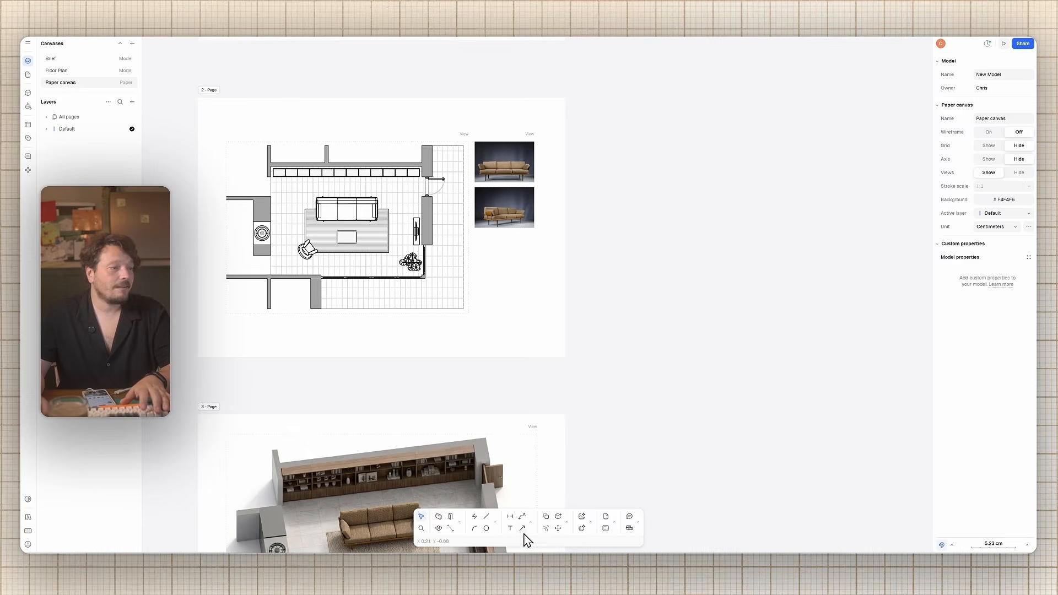
# Add text labels reading "Concept", "Sketch Floor Plan" and "Indicative AXO view" to the lower corners of the three pages.
pyautogui.click(512, 529)
pyautogui.click(488, 331)
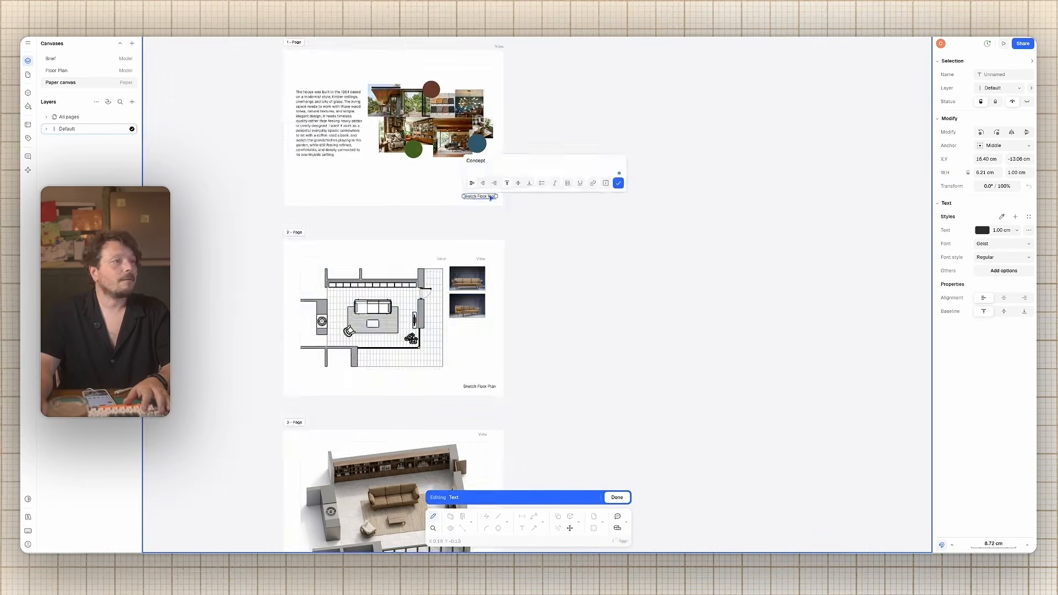
# Move the second and third pages up with their contents to close the gaps between the pages.
pyautogui.scroll(-2, 348, 303)
pyautogui.moveTo(347, 302); pyautogui.dragTo(347, 273)
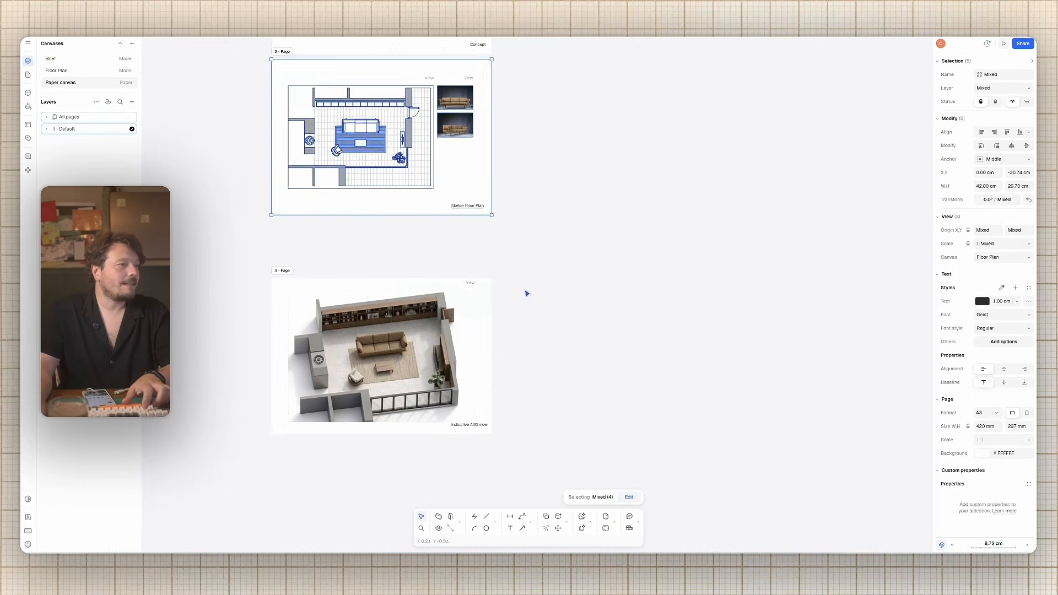
pyautogui.moveTo(562, 267); pyautogui.dragTo(213, 437)
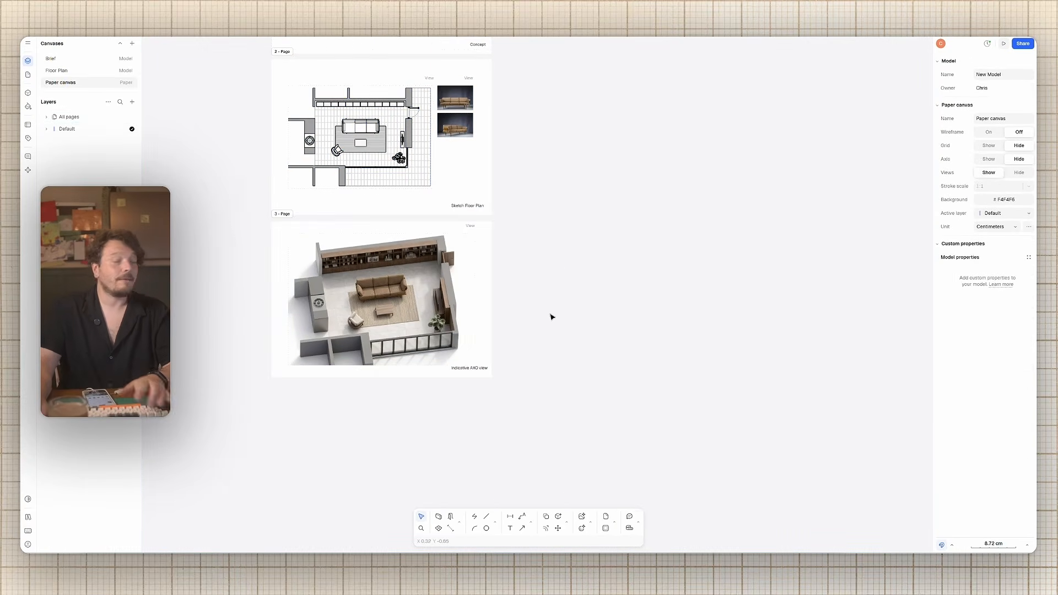
# Publish the pages as a presentation and copy its link.
pyautogui.scroll(1, 554, 227)
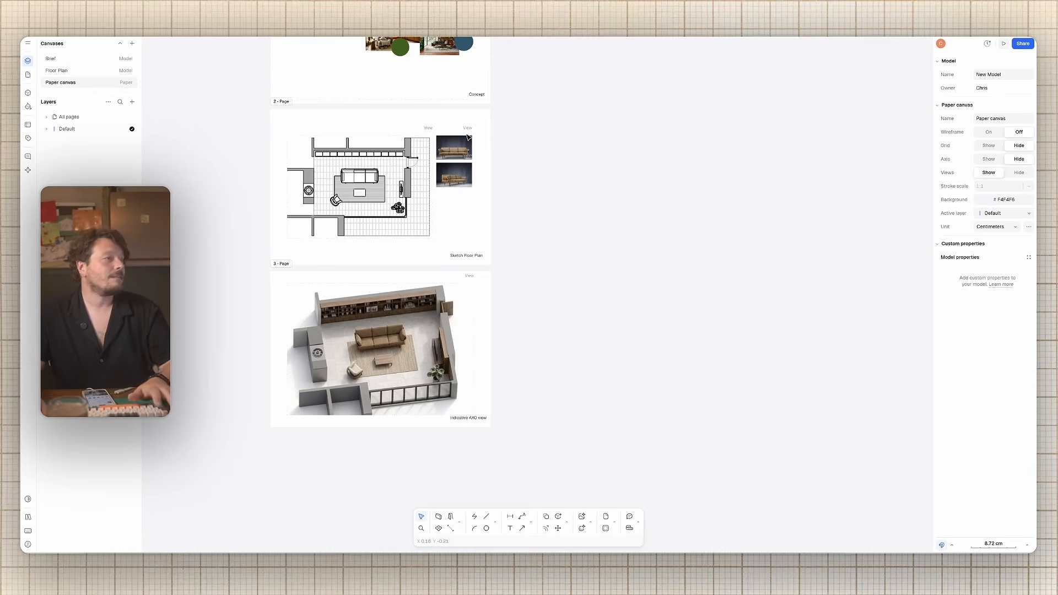
pyautogui.scroll(3, 420, 192)
pyautogui.keyDown('ctrl'); pyautogui.scroll(3, 420, 193); pyautogui.keyUp('ctrl')
pyautogui.scroll(-1, 481, 276)
pyautogui.scroll(2, 447, 267)
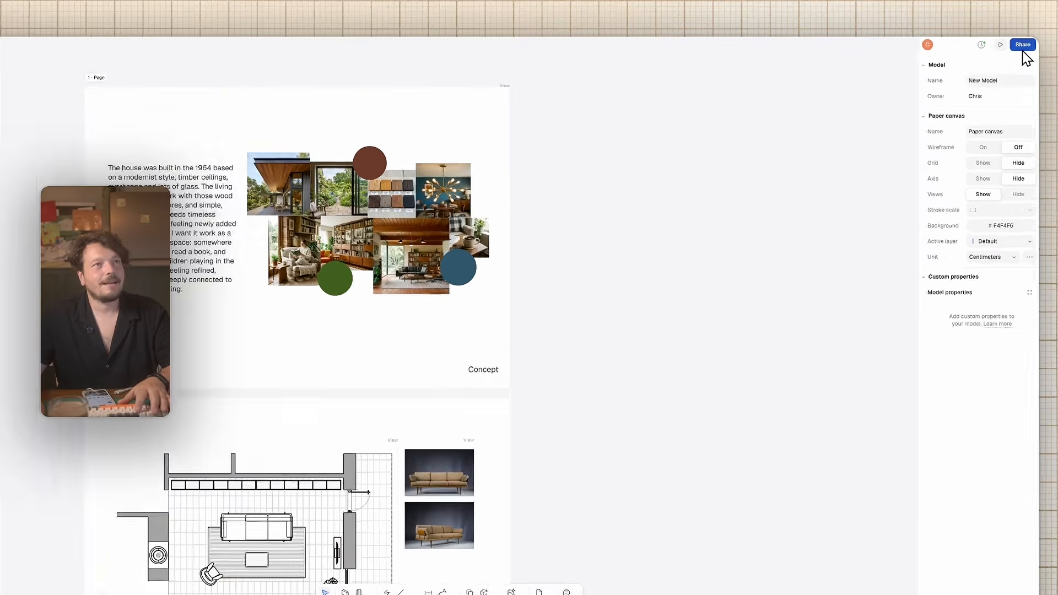
pyautogui.click(1022, 44)
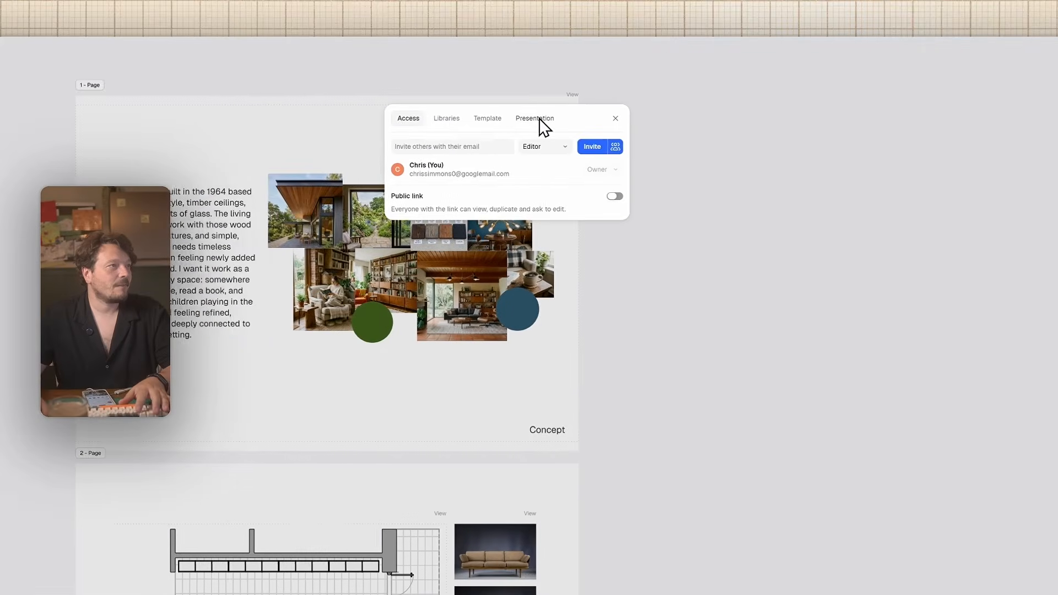
pyautogui.click(374, 118)
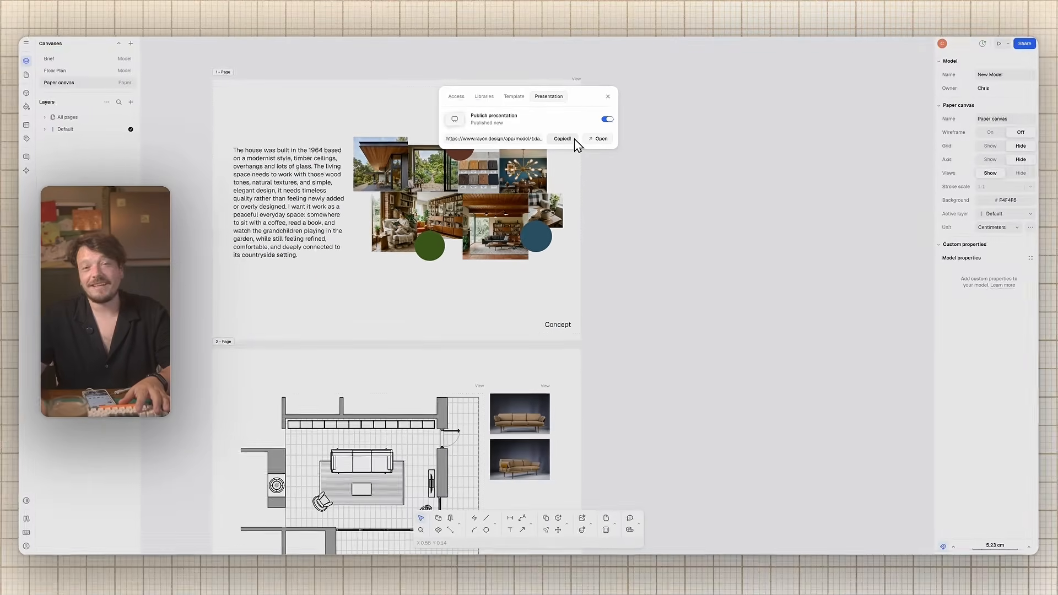
# Open the published presentation and page through the concept, floor plan and axonometric pages.
pyautogui.click(600, 138)
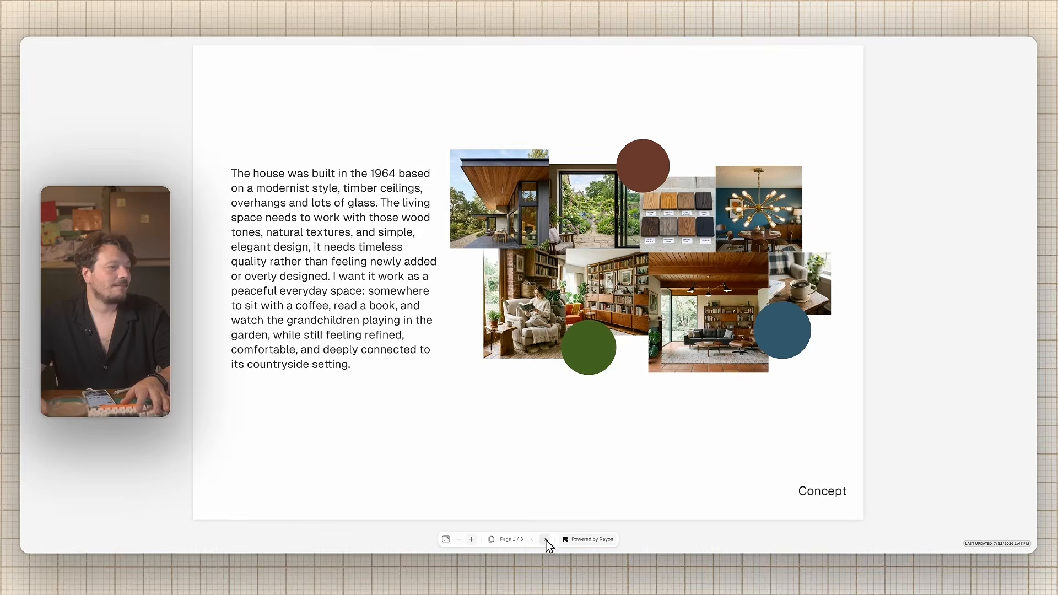
pyautogui.click(546, 540)
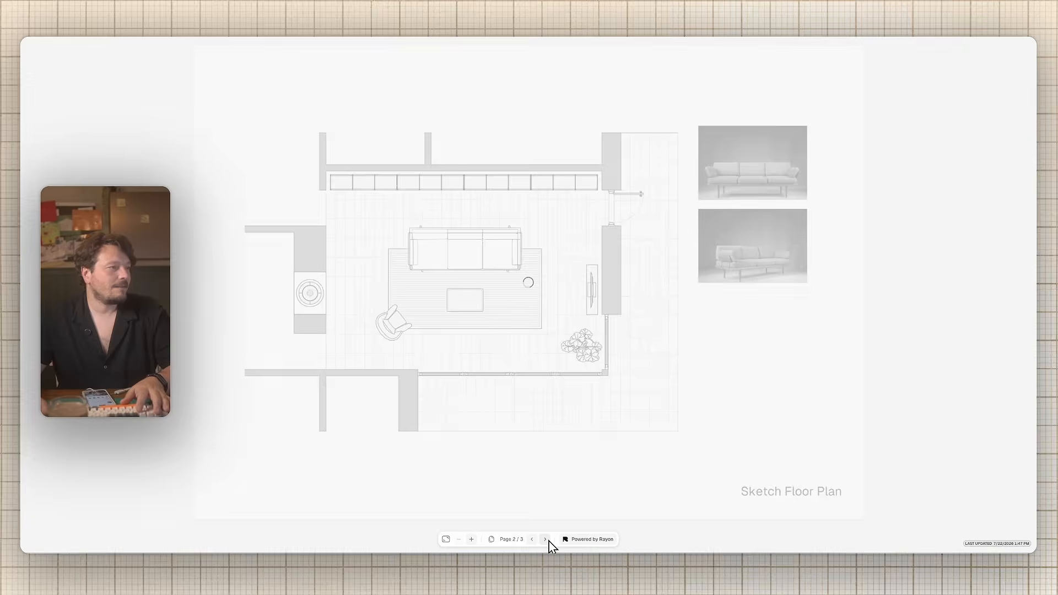
pyautogui.click(547, 541)
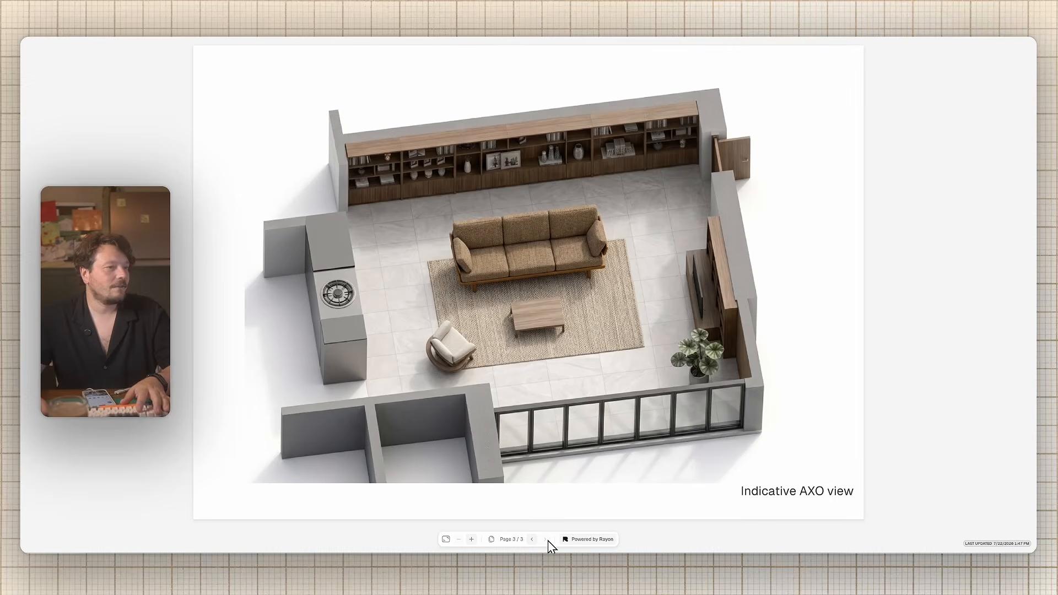